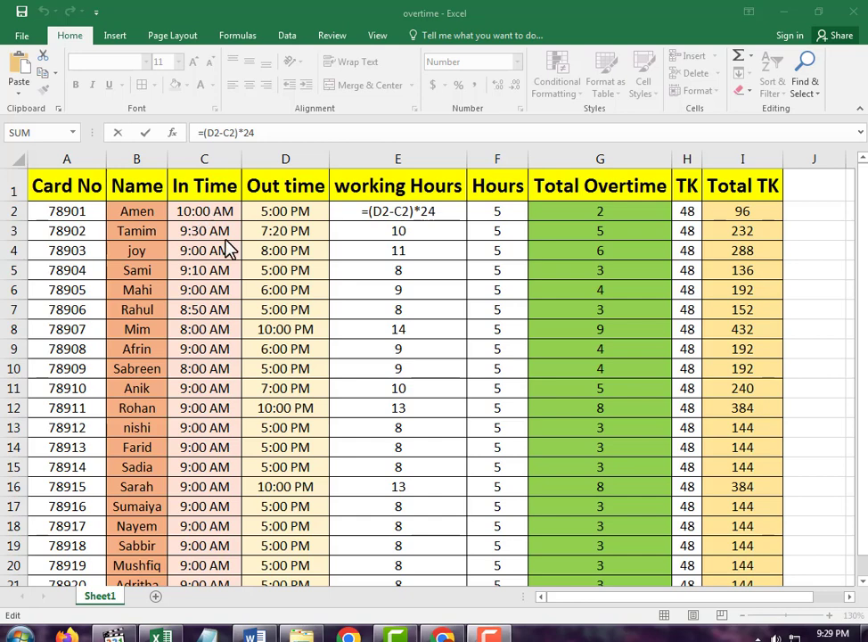
pyautogui.click(69, 182)
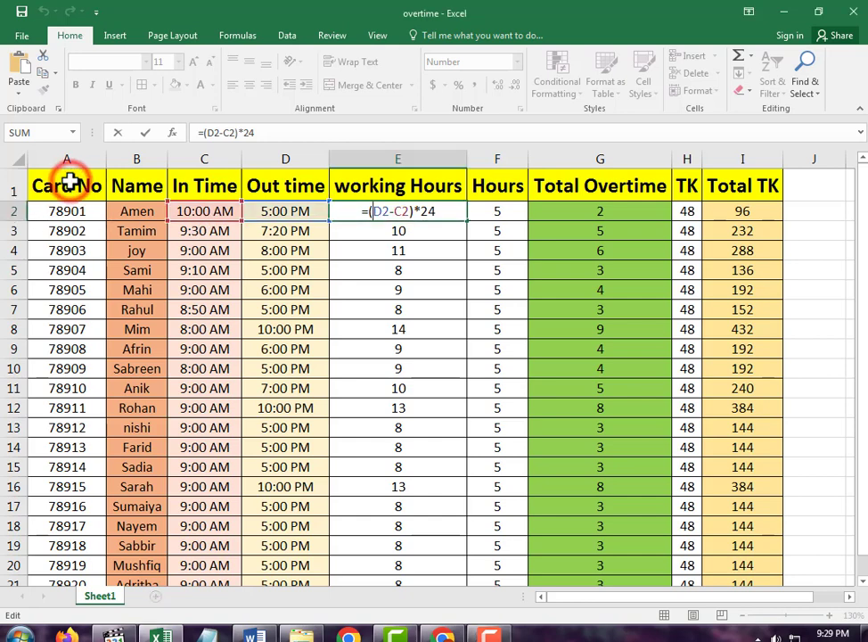
pyautogui.scroll(-4, 67, 392)
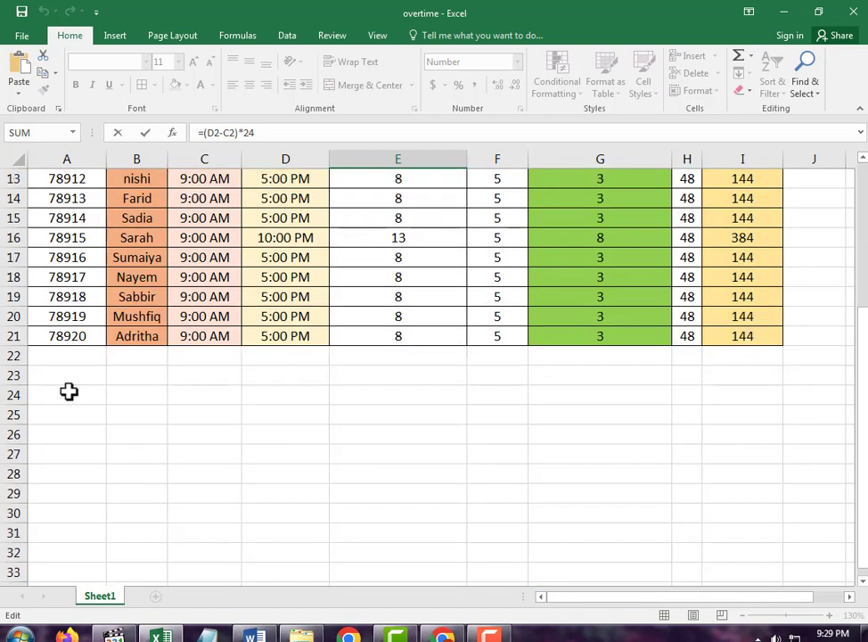
pyautogui.scroll(4, 69, 374)
pyautogui.moveTo(82, 211); pyautogui.dragTo(87, 270)
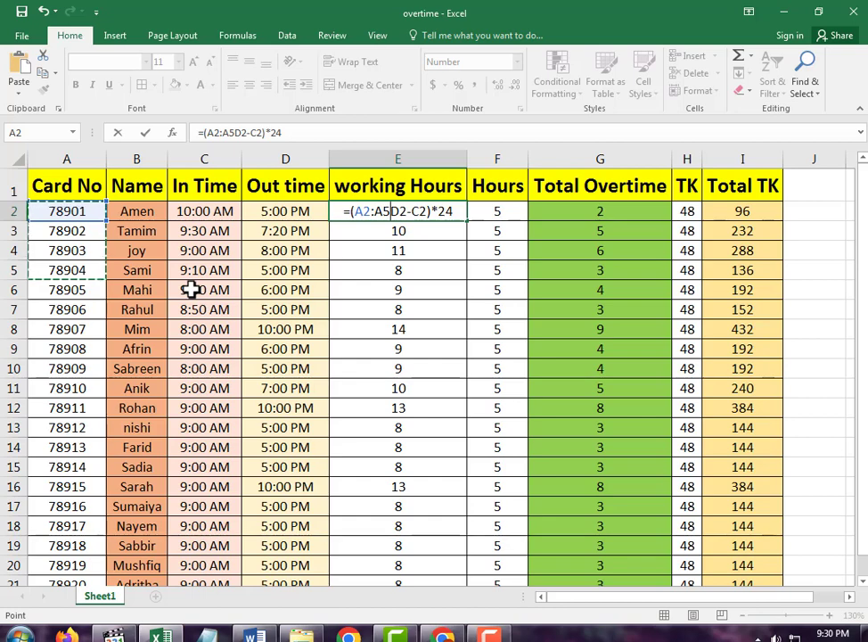
pyautogui.press('Return')
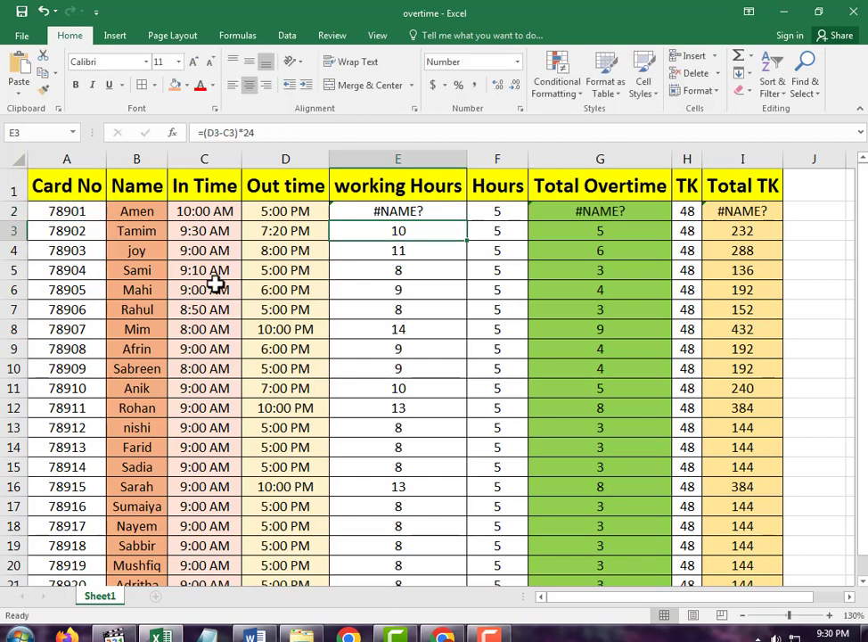
pyautogui.hotkey('ctrl', 'z')
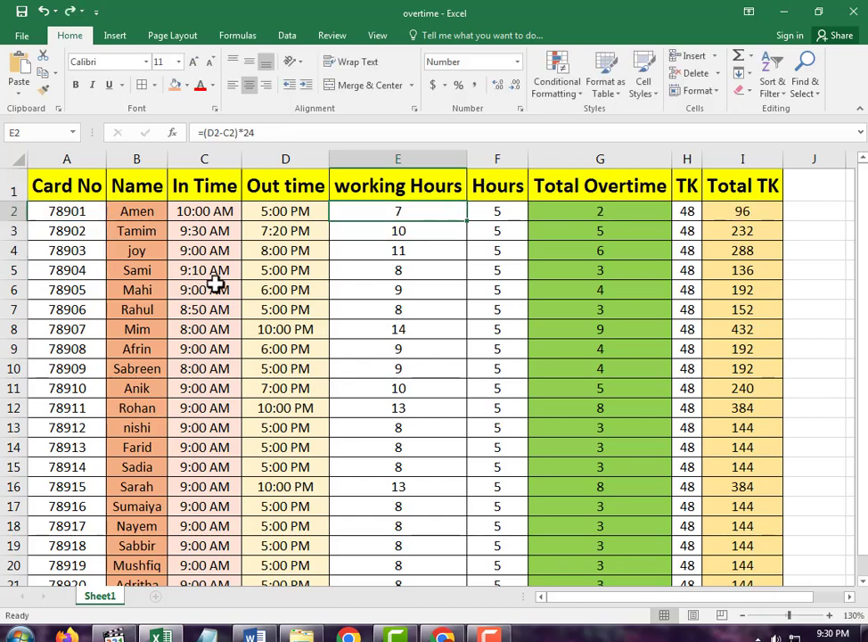
pyautogui.click(81, 234)
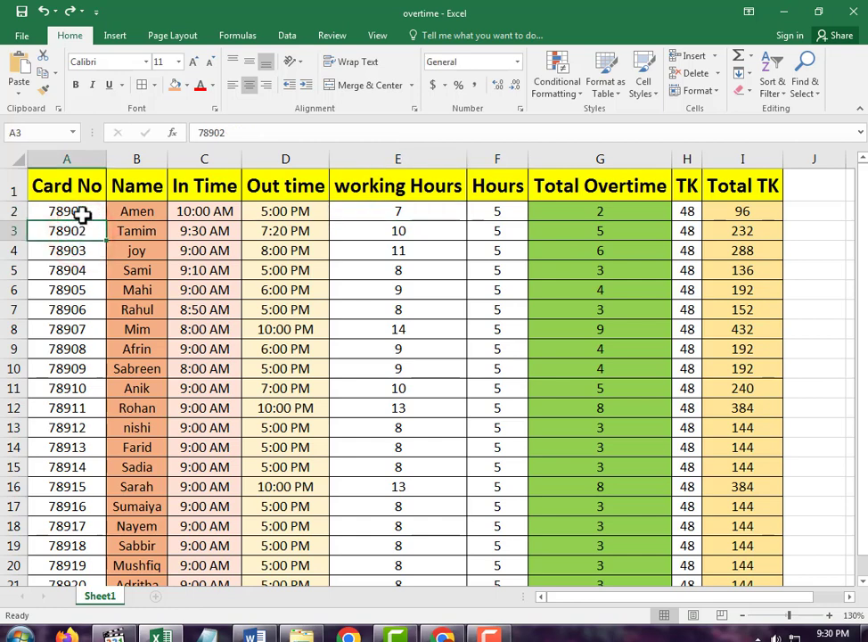
pyautogui.moveTo(136, 213); pyautogui.dragTo(147, 230)
pyautogui.click(201, 212)
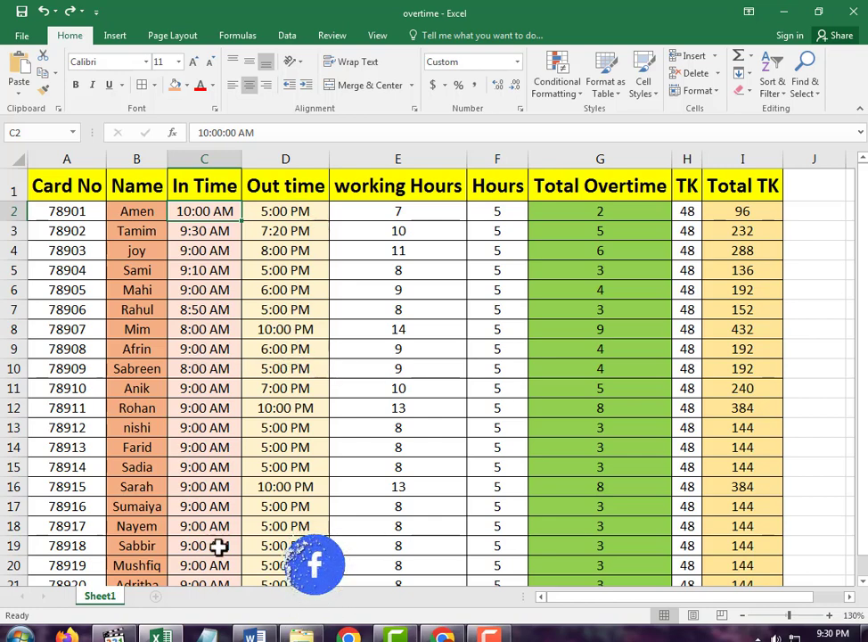
pyautogui.scroll(-2, 220, 445)
pyautogui.scroll(2, 220, 443)
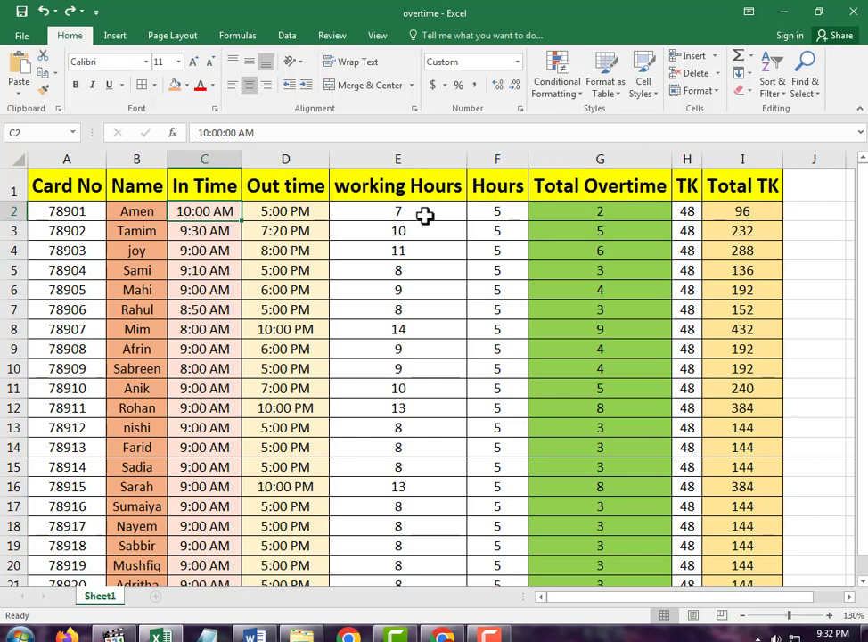
# Step: Clear the contents of the working Hours column from E2 to E21
pyautogui.moveTo(425, 215); pyautogui.dragTo(419, 571)
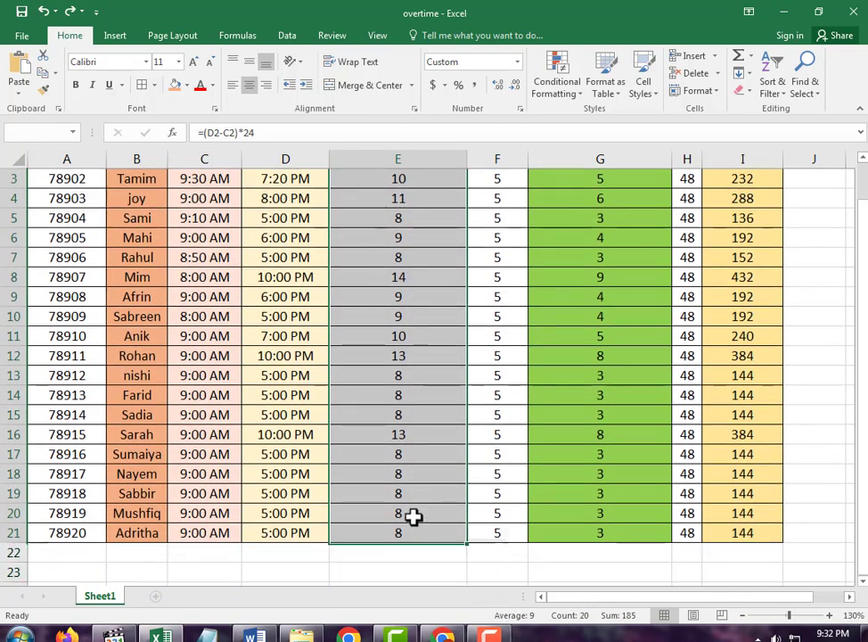
pyautogui.moveTo(413, 517); pyautogui.dragTo(418, 532)
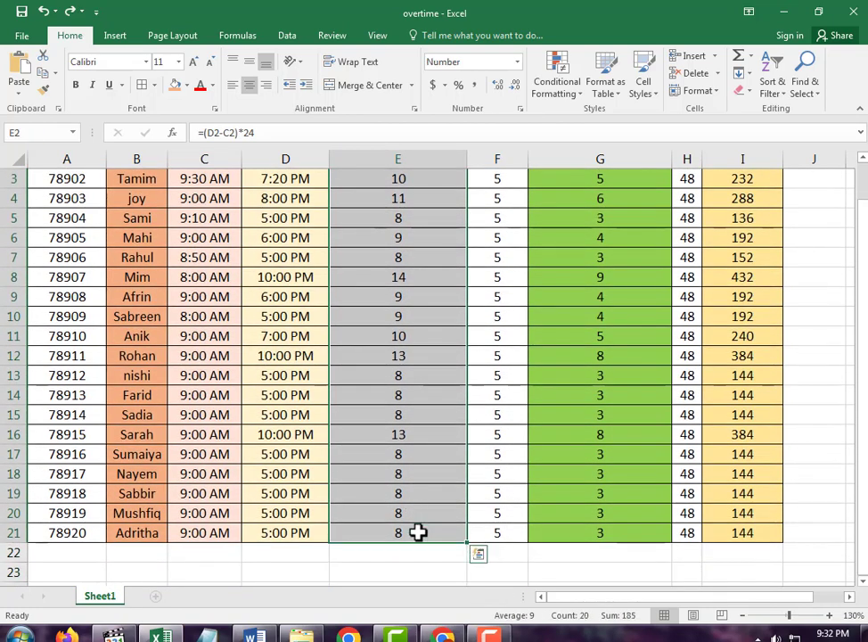
pyautogui.press('Delete')
# Step: Enter the formula =D2-C2 in cell E2 to subtract In Time from Out time
pyautogui.scroll(1, 363, 351)
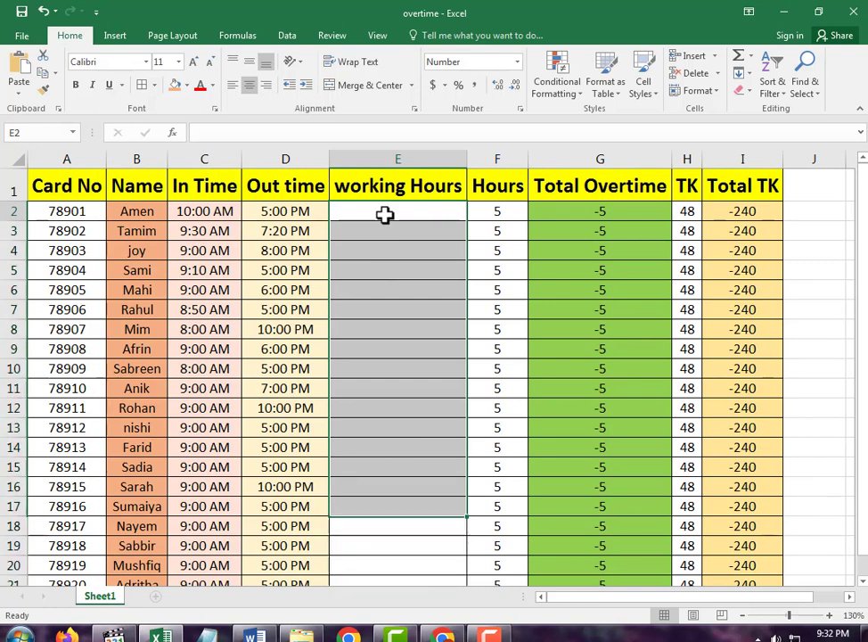
pyautogui.click(385, 215)
pyautogui.write('=')
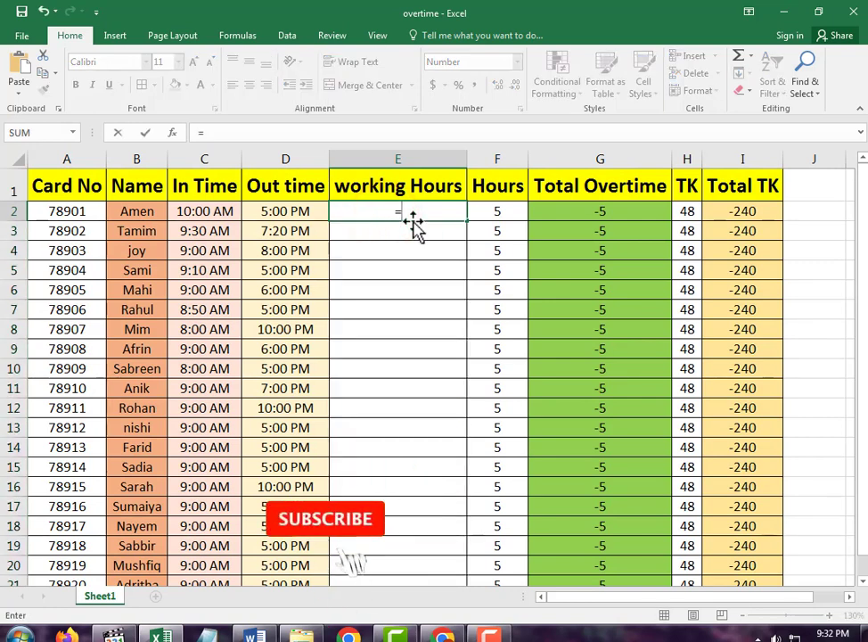
pyautogui.click(292, 214)
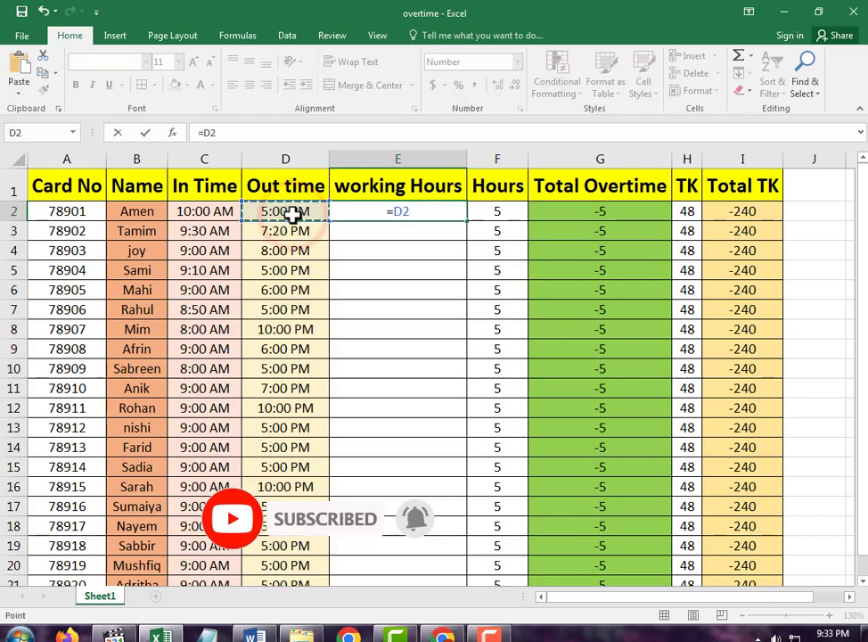
pyautogui.write('-')
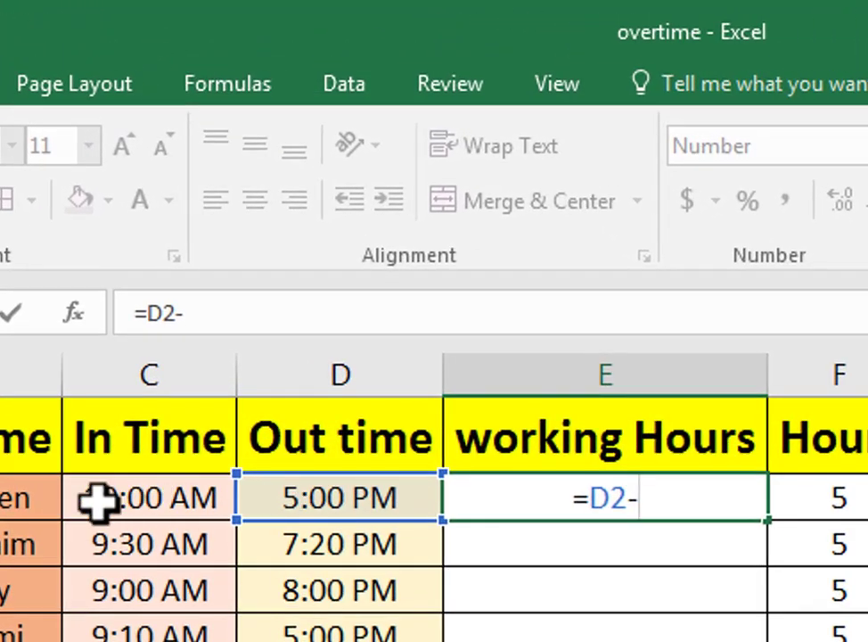
pyautogui.click(96, 502)
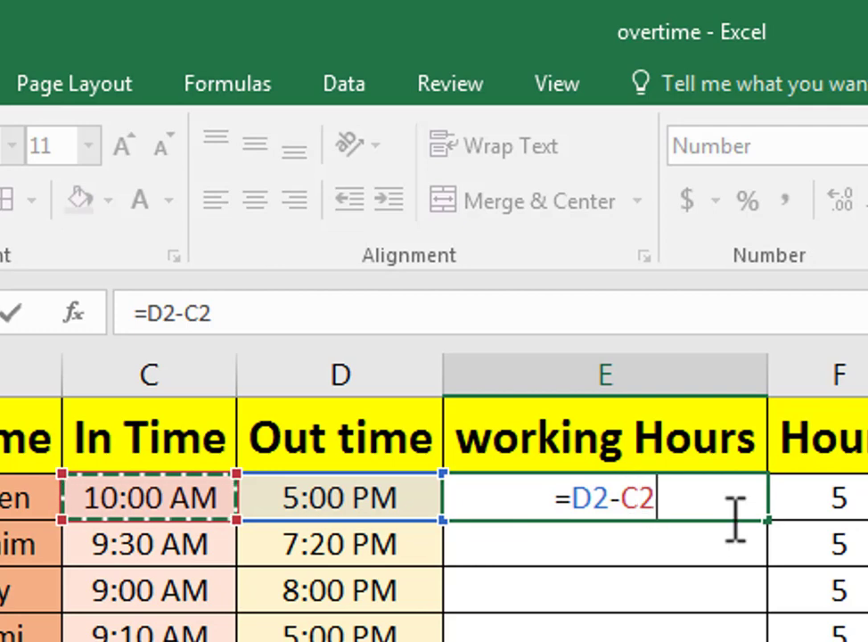
pyautogui.press('Return')
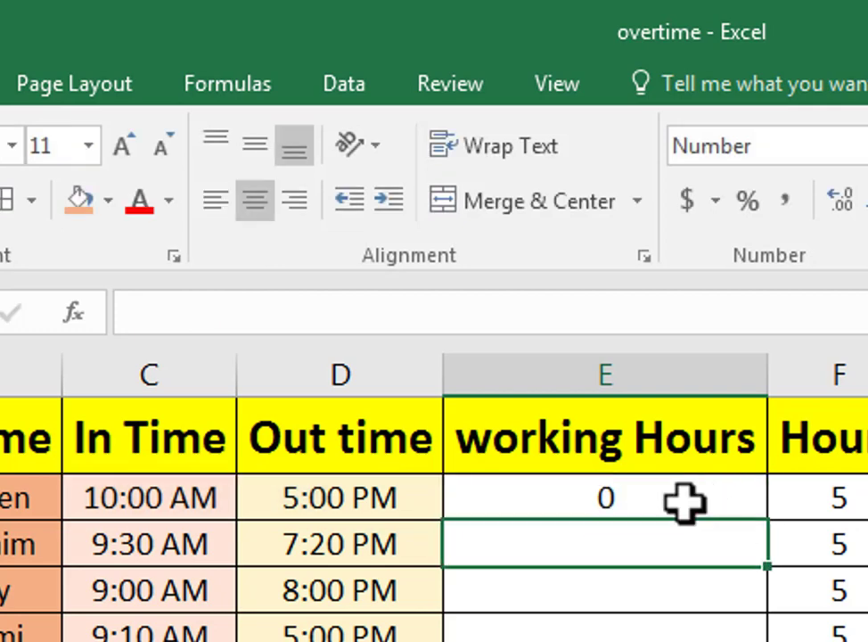
# Step: Change the formula in E2 to =(D2-C2)*24 so the time difference is expressed in hours
pyautogui.click(683, 502)
pyautogui.doubleClick(691, 500)
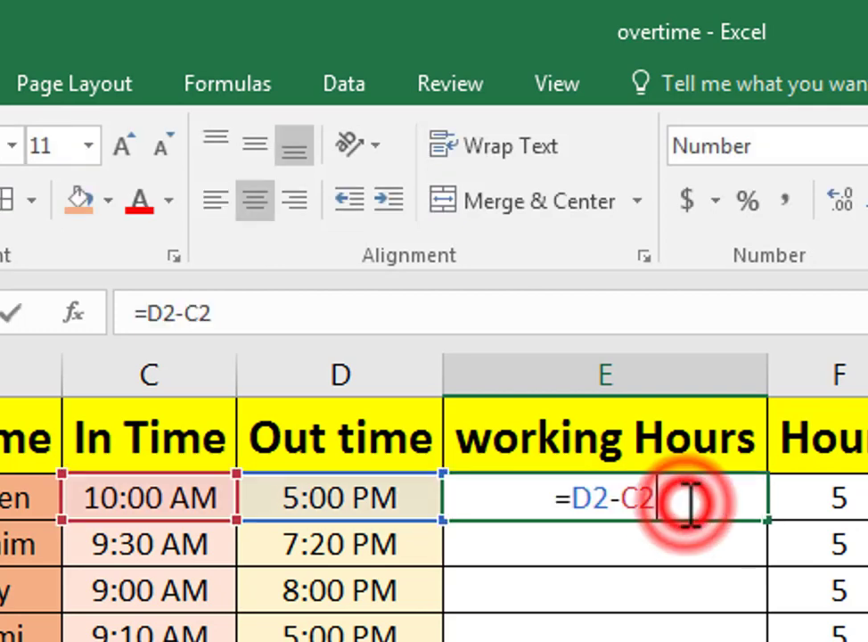
pyautogui.click(579, 501)
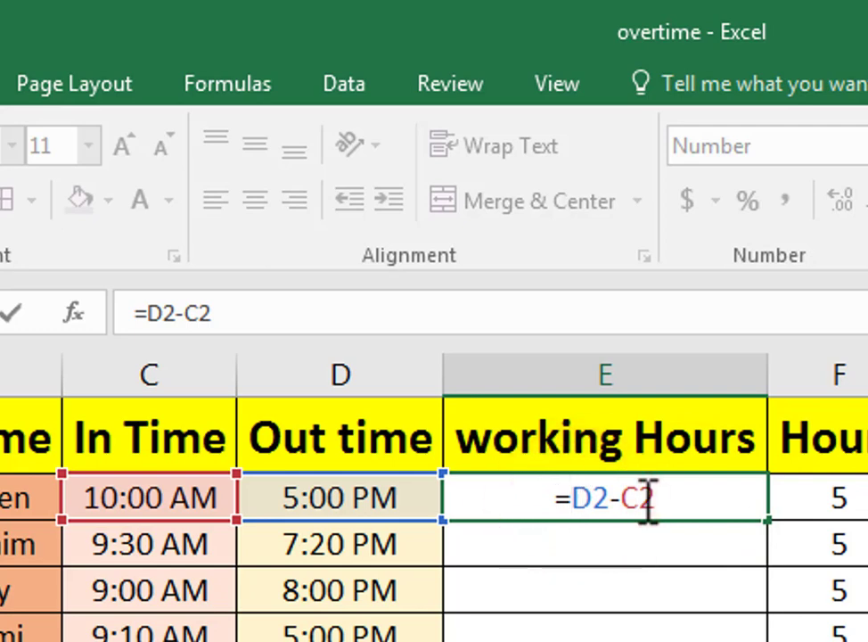
pyautogui.write('(')
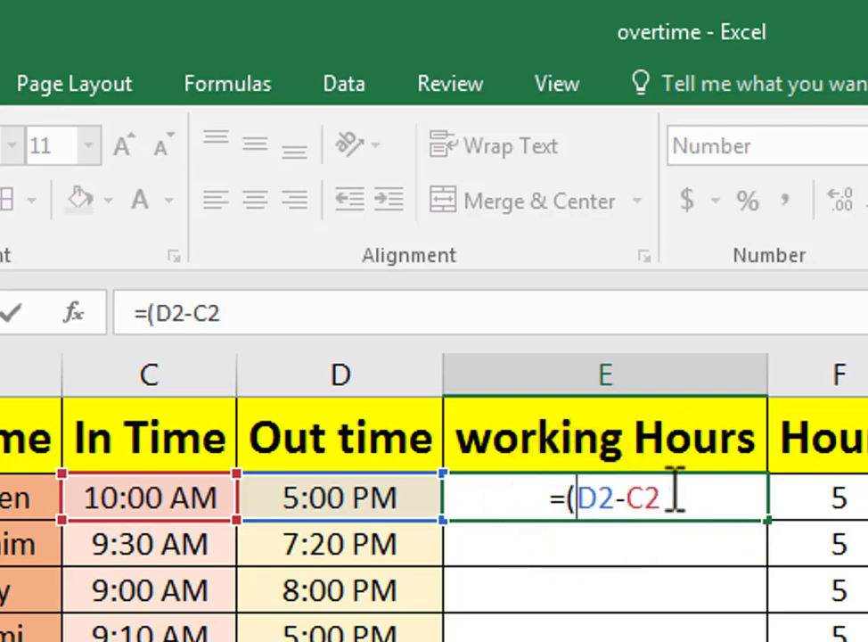
pyautogui.click(675, 495)
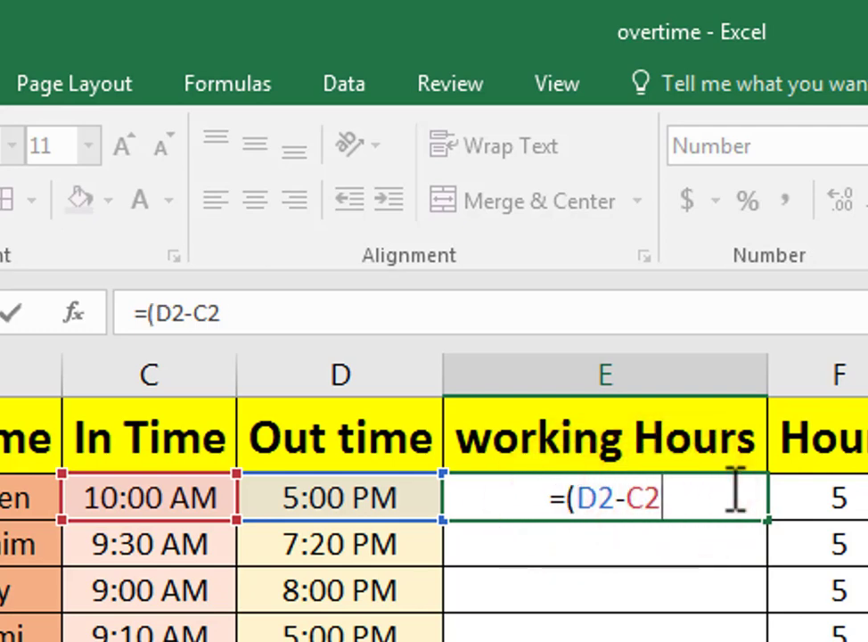
pyautogui.write(')')
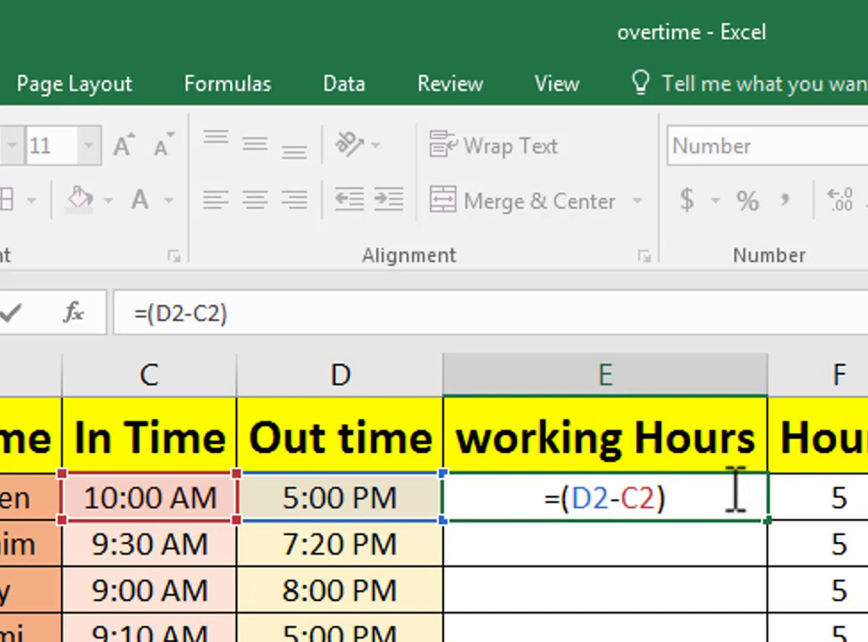
pyautogui.write('*')
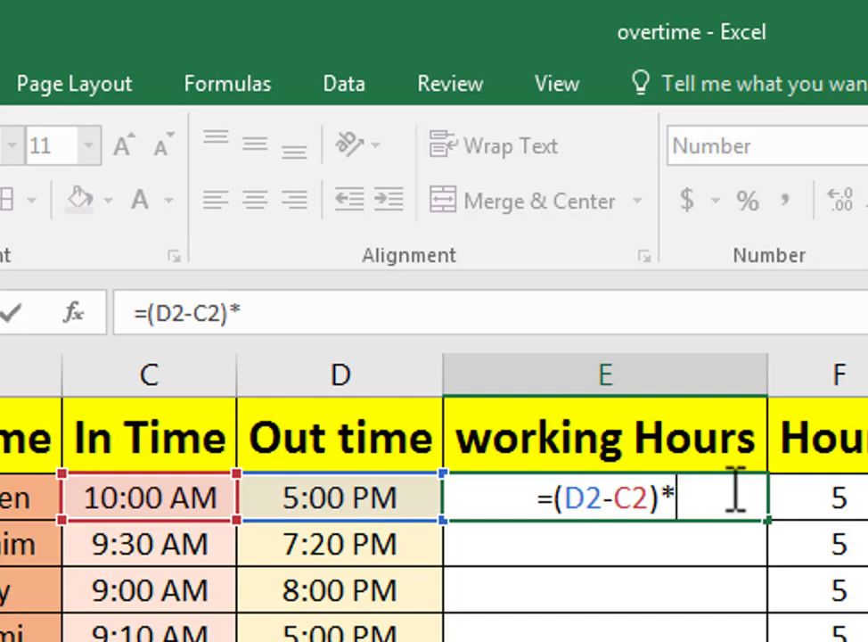
pyautogui.write('24')
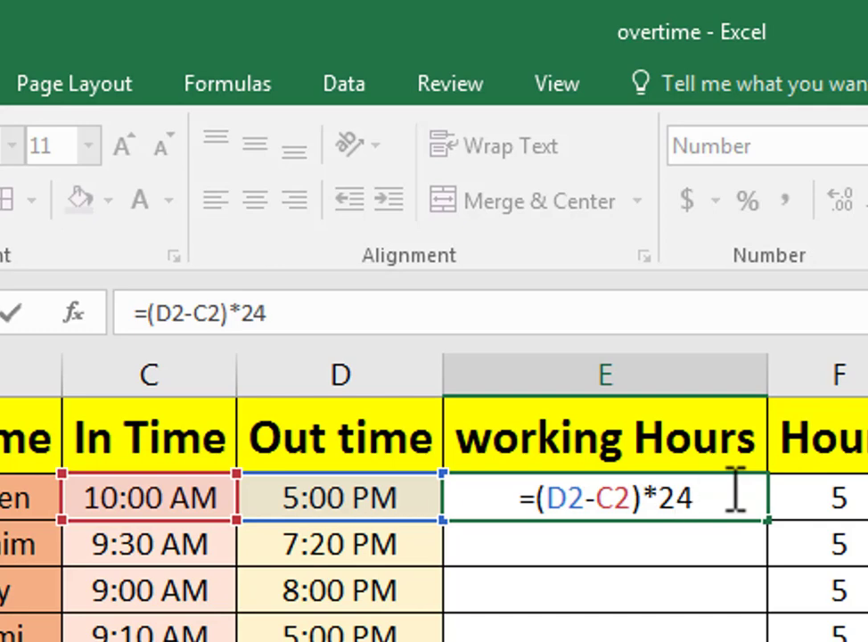
pyautogui.press('Return')
pyautogui.doubleClick(734, 493)
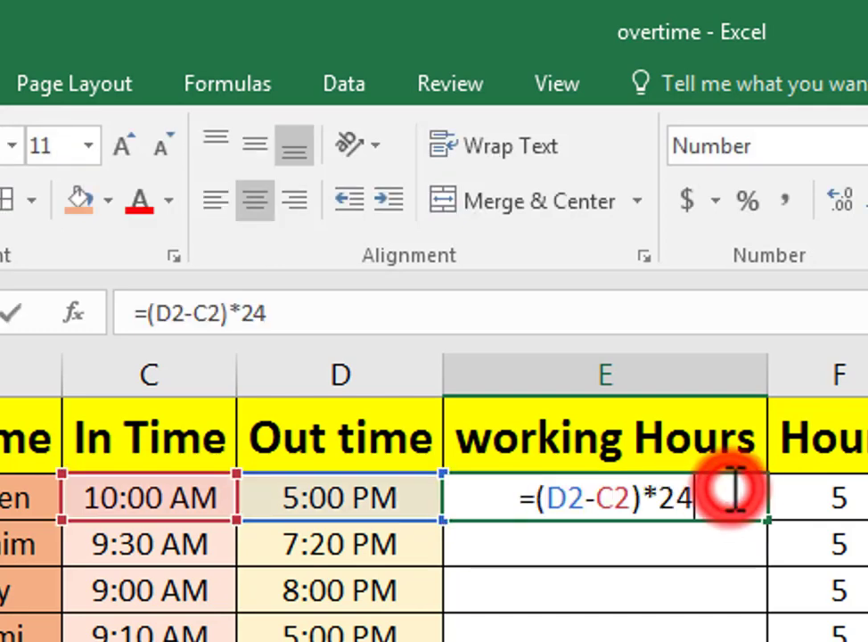
pyautogui.press('Return')
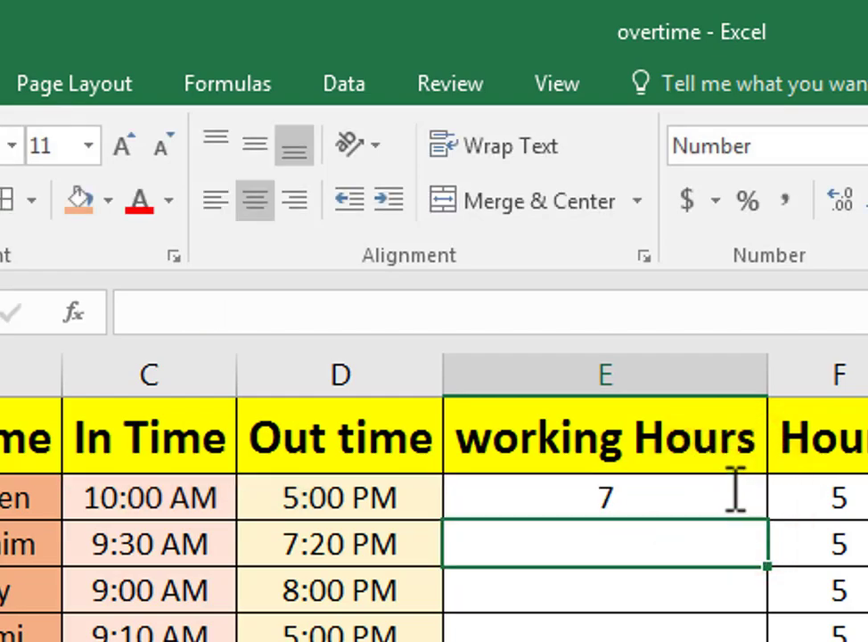
# Step: Fill the working hours formula from E2 down to E21 for all remaining employees
pyautogui.click(729, 488)
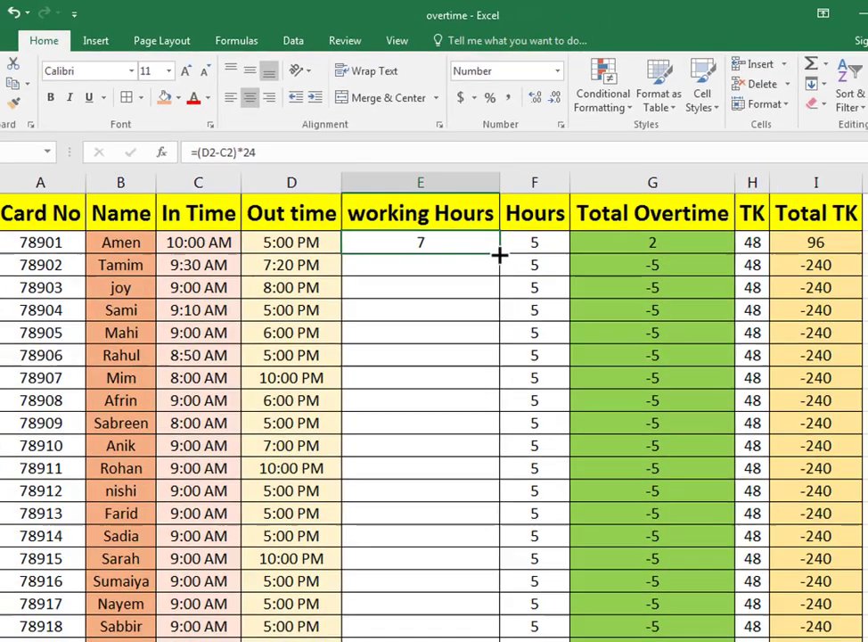
pyautogui.moveTo(500, 255); pyautogui.dragTo(465, 637)
pyautogui.moveTo(437, 553); pyautogui.dragTo(437, 566)
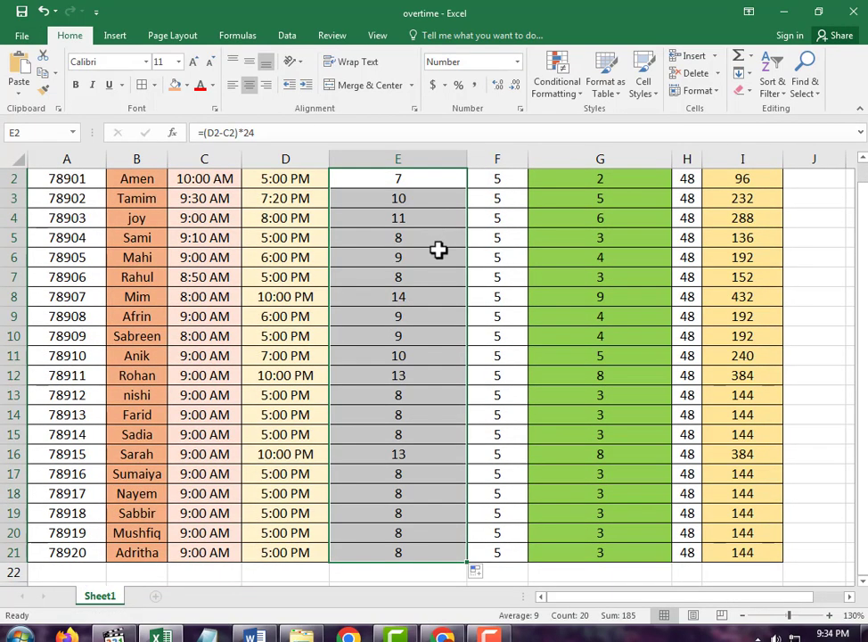
# Step: Apply the General number format to the working hours in E2:E21
pyautogui.scroll(1, 440, 249)
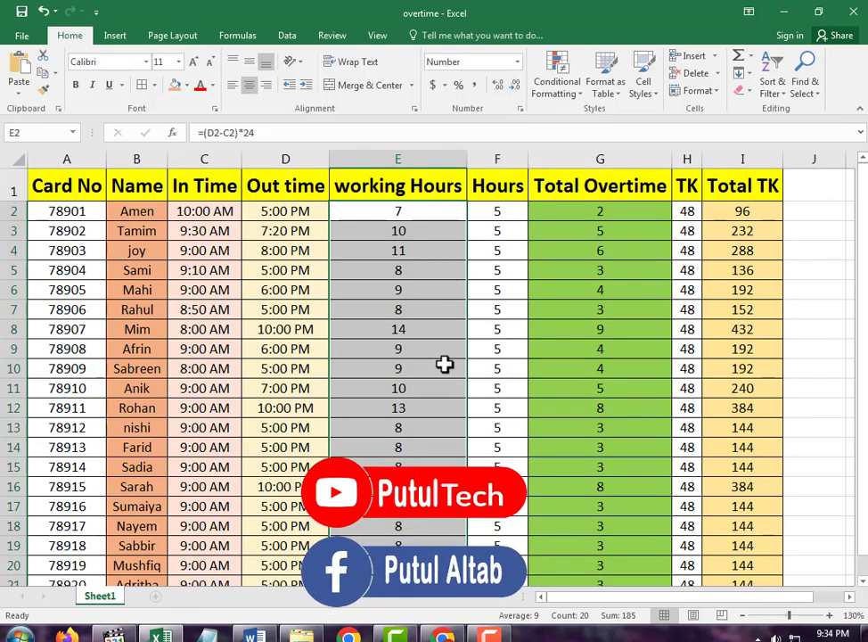
pyautogui.click(517, 65)
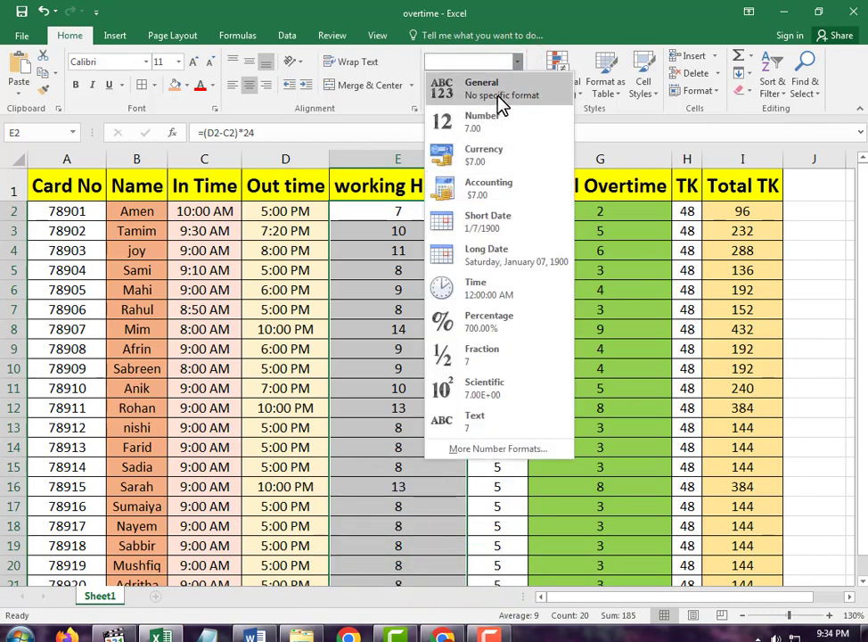
pyautogui.click(499, 92)
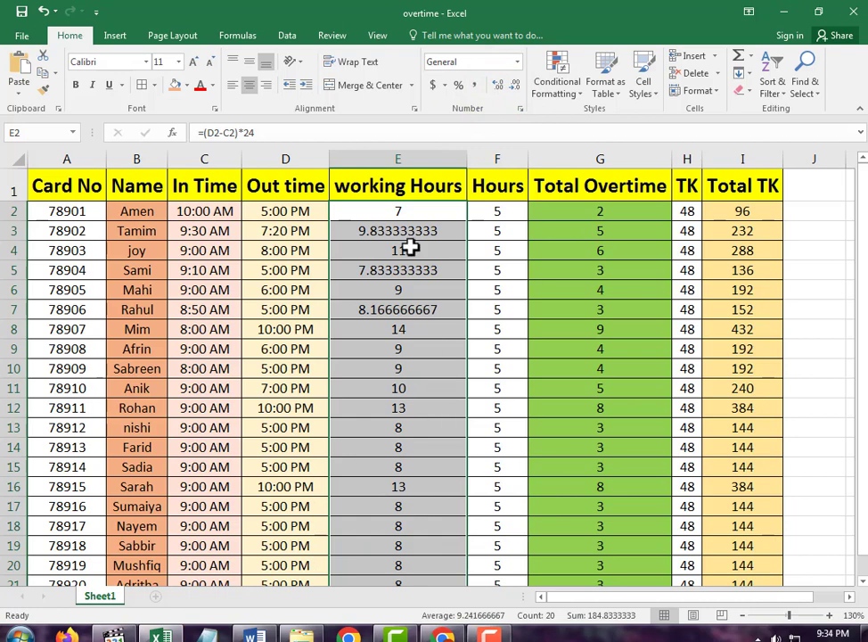
# Step: Format the working hours in E2:E21 as Number with 0 decimal places
pyautogui.moveTo(426, 211); pyautogui.dragTo(435, 583)
pyautogui.scroll(-1, 442, 319)
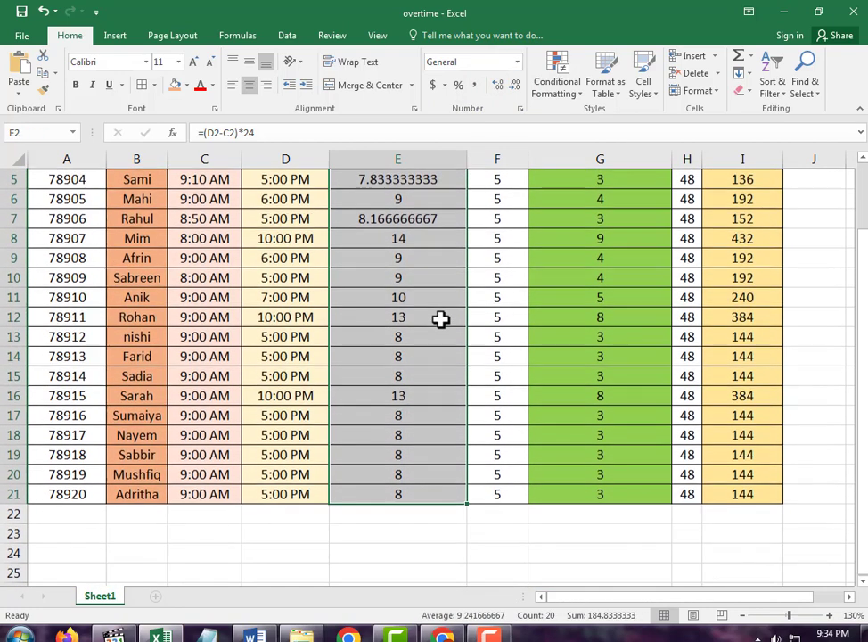
pyautogui.scroll(2, 432, 289)
pyautogui.moveTo(430, 217); pyautogui.dragTo(428, 529)
pyautogui.click(516, 62)
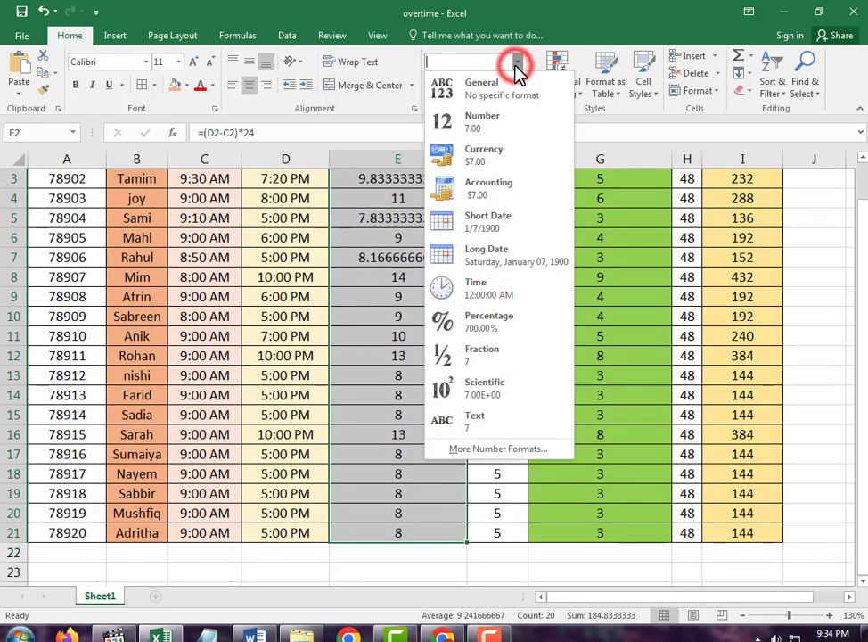
pyautogui.click(515, 63)
pyautogui.click(520, 107)
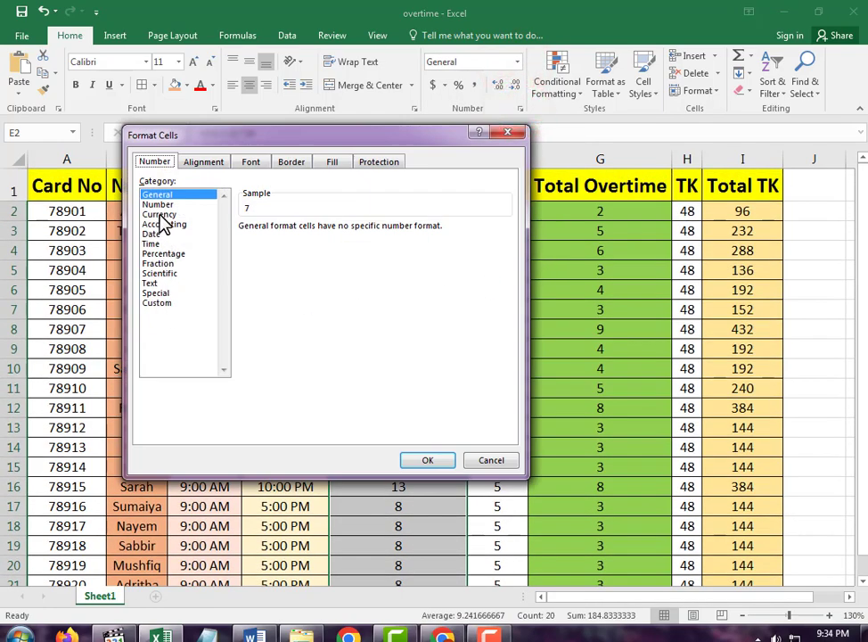
pyautogui.click(159, 215)
pyautogui.click(158, 204)
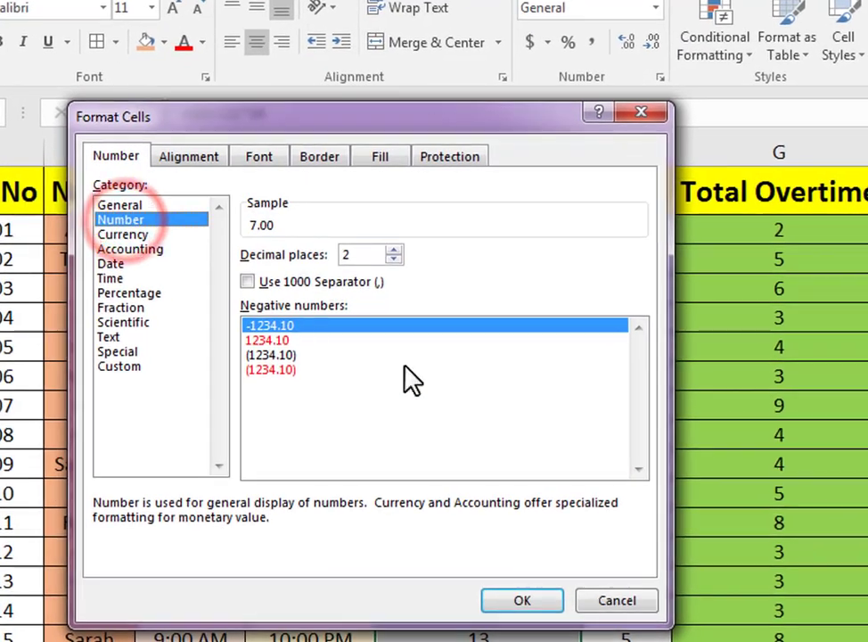
pyautogui.doubleClick(368, 254)
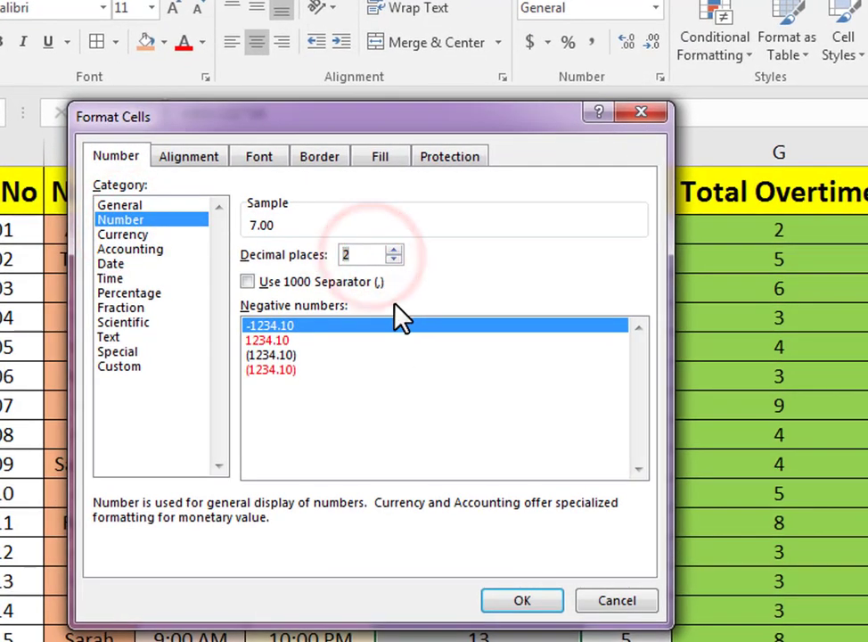
pyautogui.write('0')
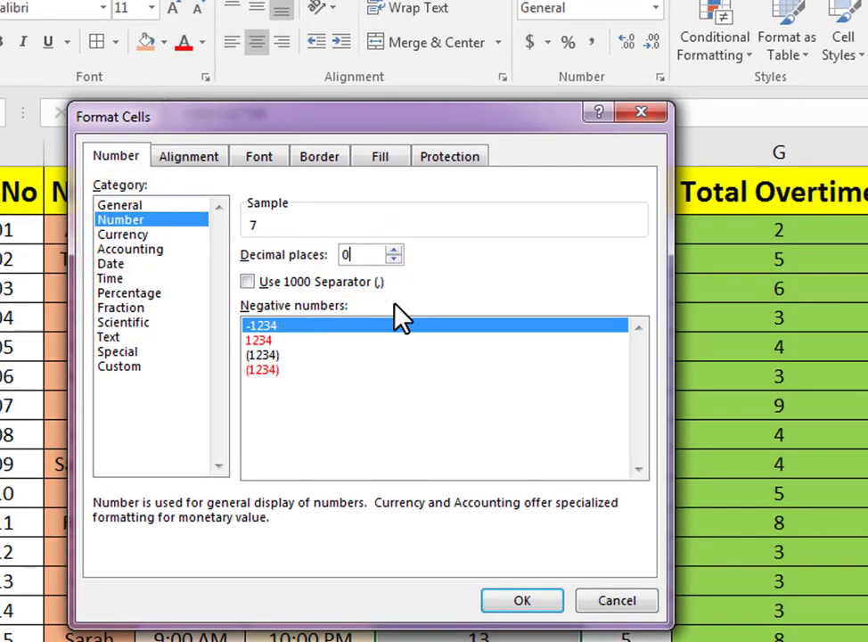
pyautogui.click(521, 600)
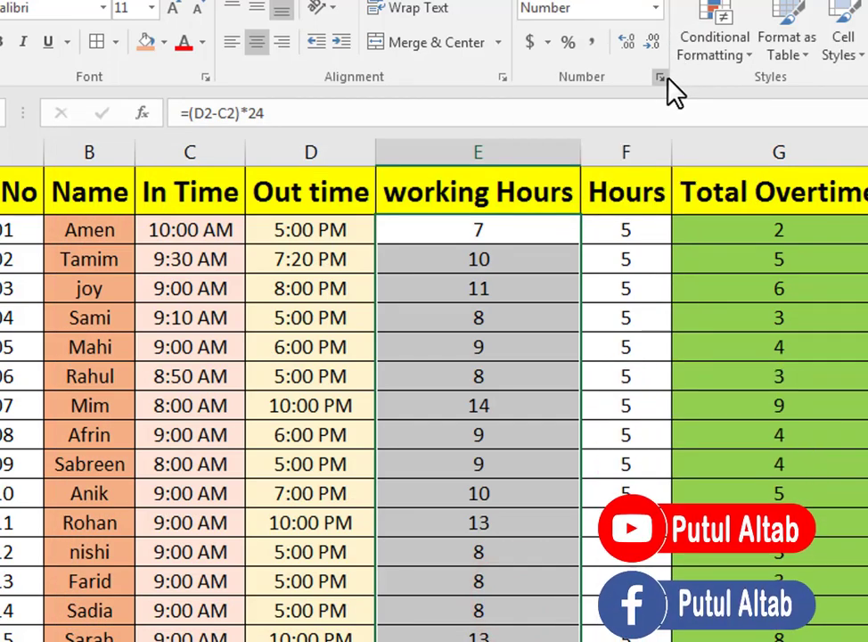
# Step: Review the number format category and decimal places applied to the working hours cells
pyautogui.click(660, 78)
pyautogui.click(129, 219)
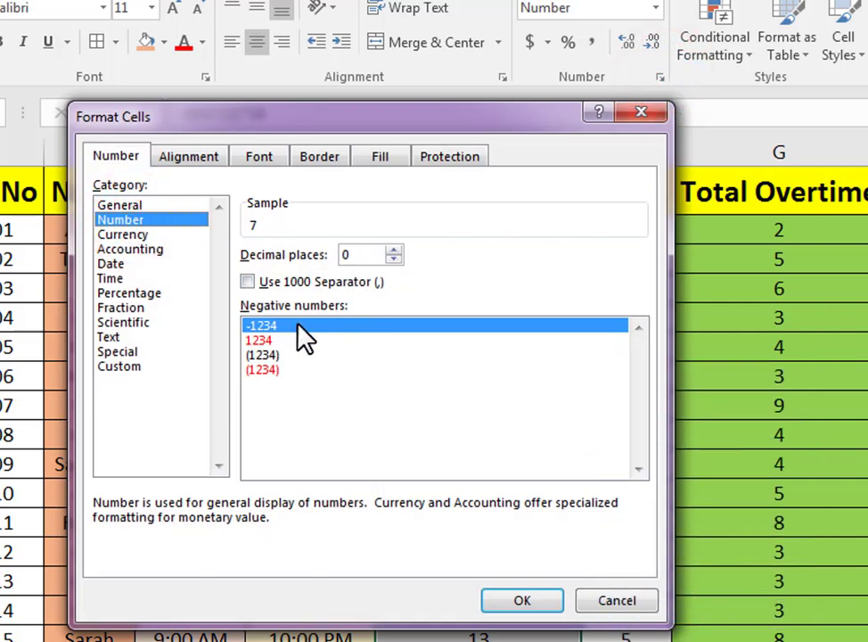
pyautogui.click(357, 254)
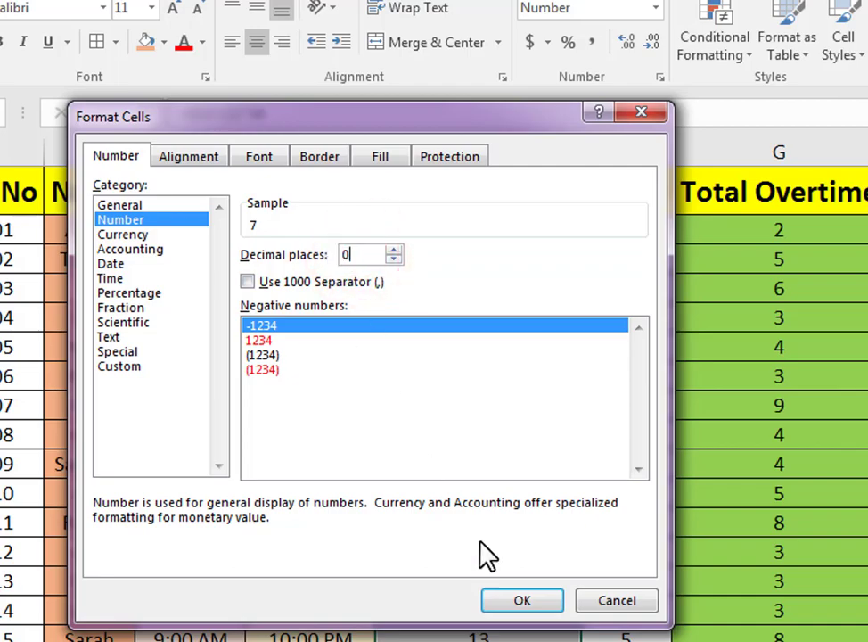
pyautogui.click(524, 606)
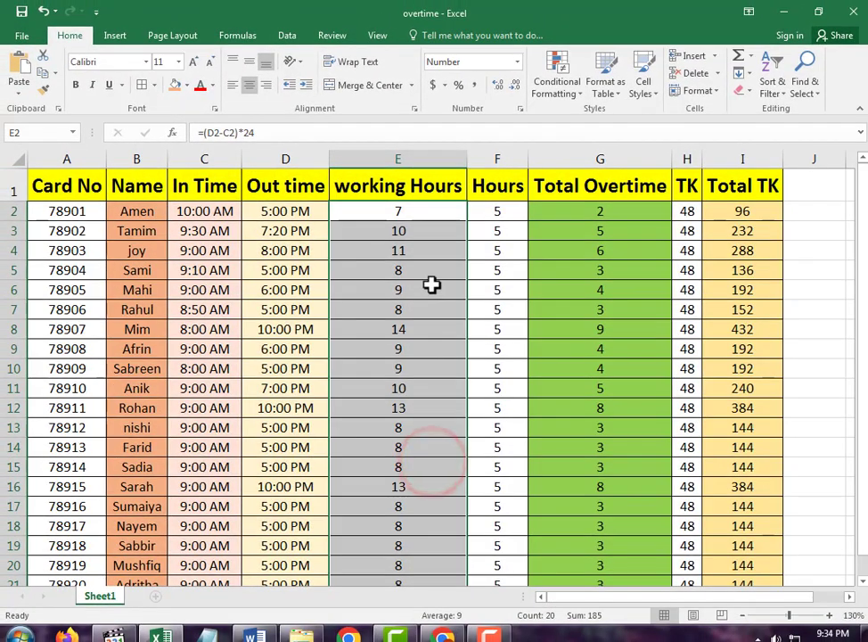
# Step: Examine the working hours formula in E2, the rest of that column and the Hours entry in F2
pyautogui.click(429, 211)
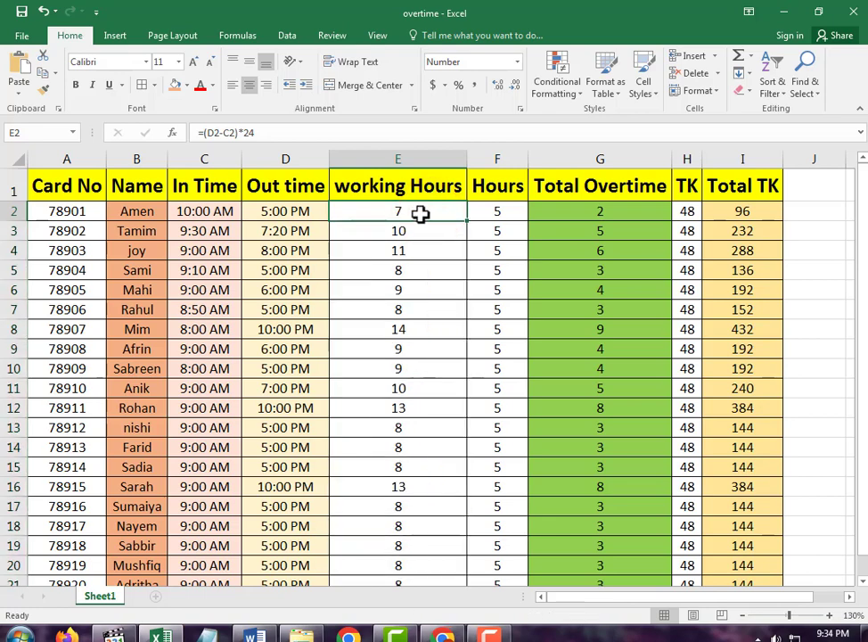
pyautogui.doubleClick(420, 214)
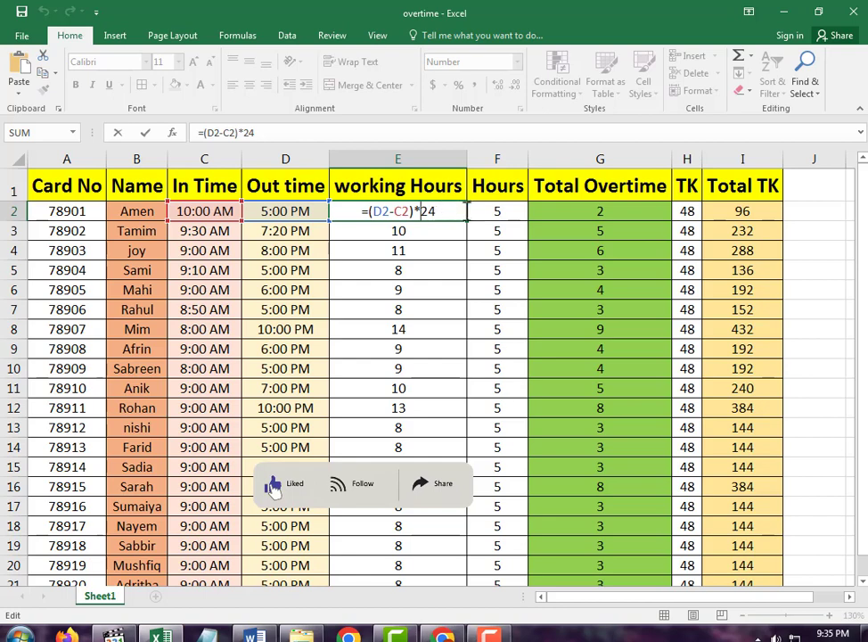
pyautogui.press('Return')
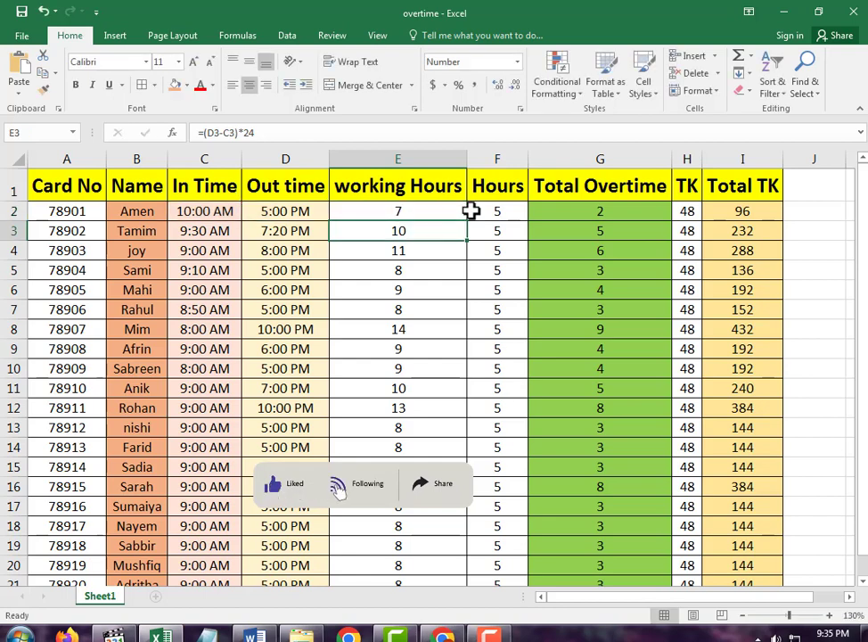
pyautogui.scroll(-3, 420, 422)
pyautogui.scroll(3, 416, 412)
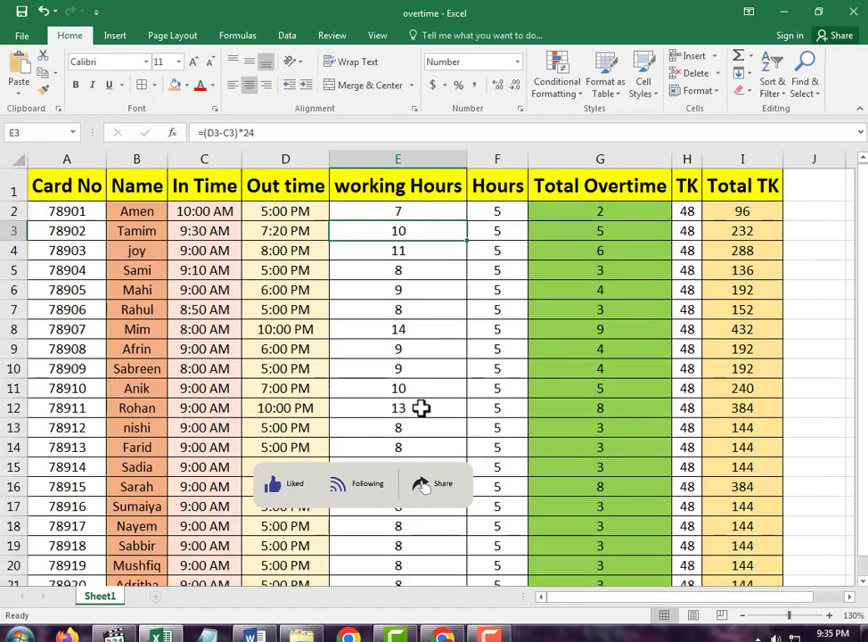
pyautogui.scroll(-2, 423, 406)
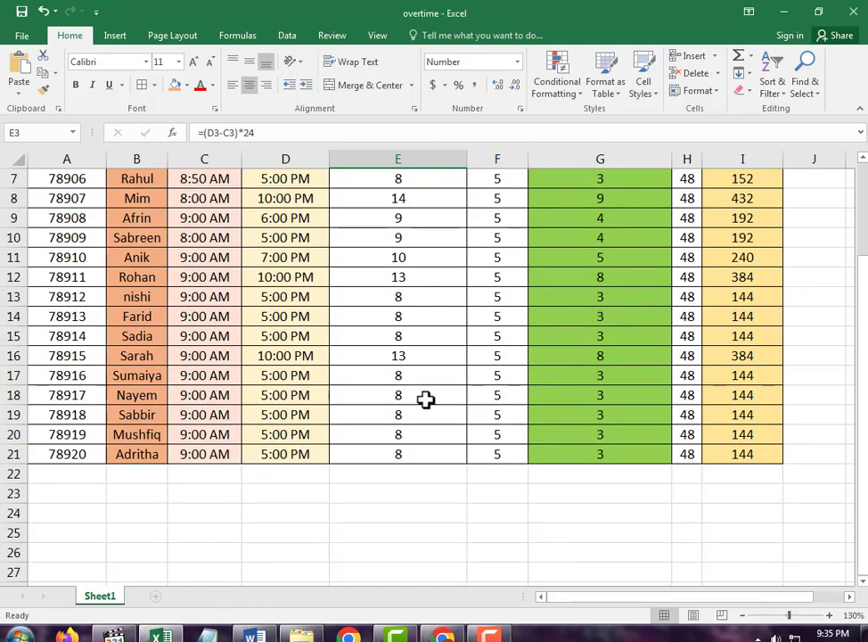
pyautogui.scroll(2, 425, 400)
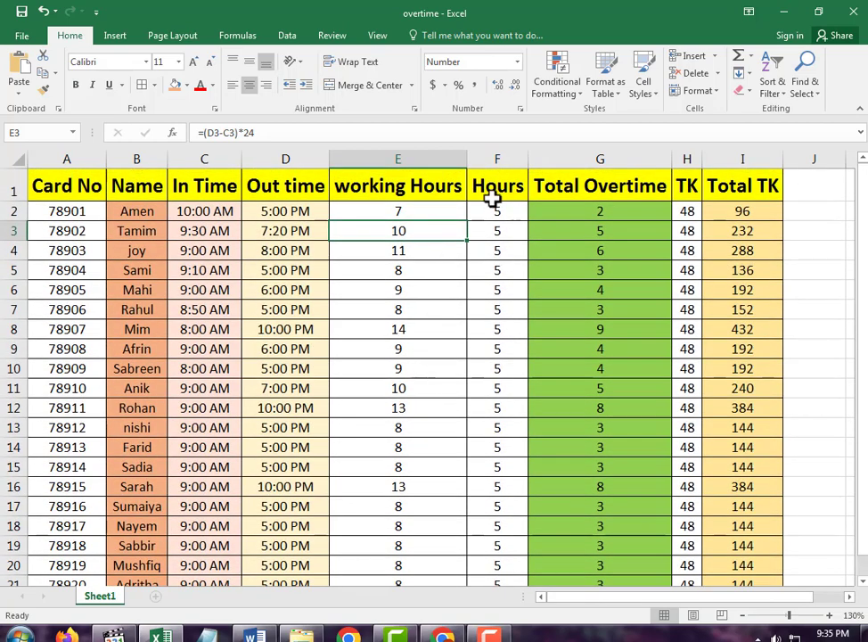
pyautogui.click(496, 210)
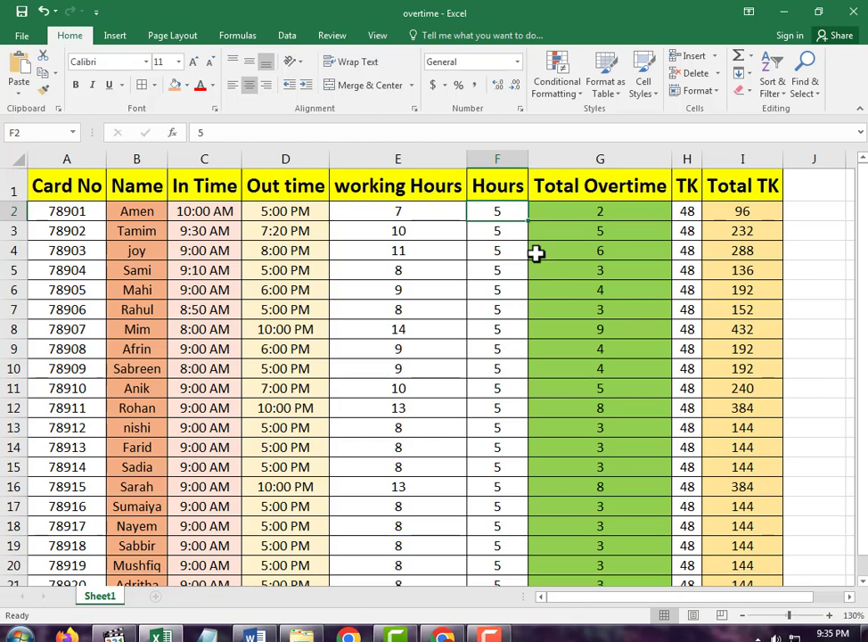
pyautogui.doubleClick(510, 211)
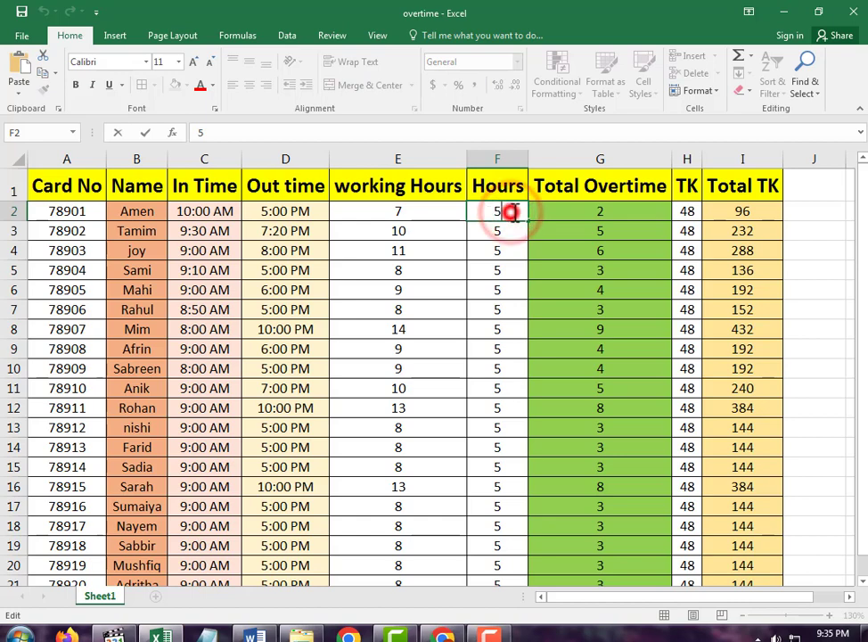
pyautogui.click(533, 207)
pyautogui.click(513, 211)
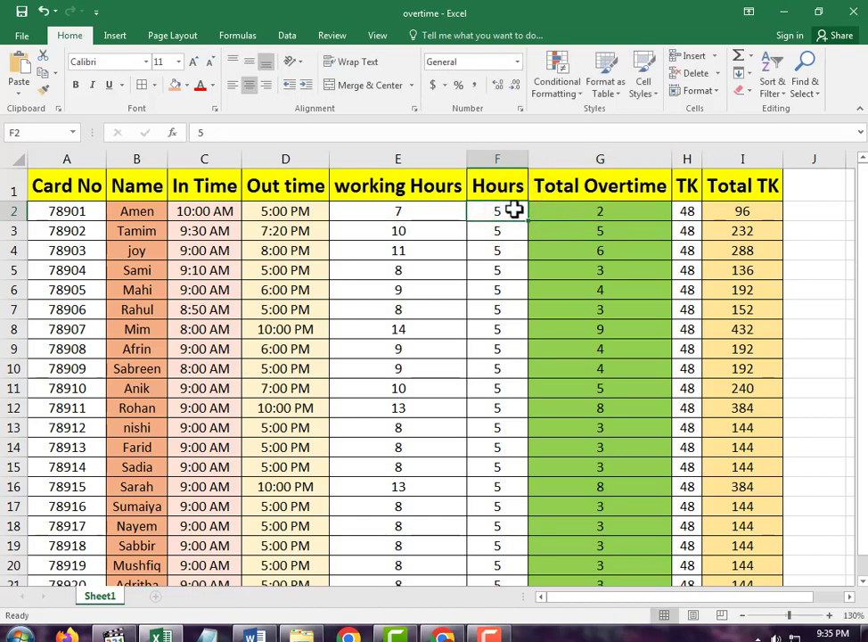
# Step: Enter the formula =E2-F2 in cell G2 to calculate Total Overtime from working Hours and Hours
pyautogui.click(597, 209)
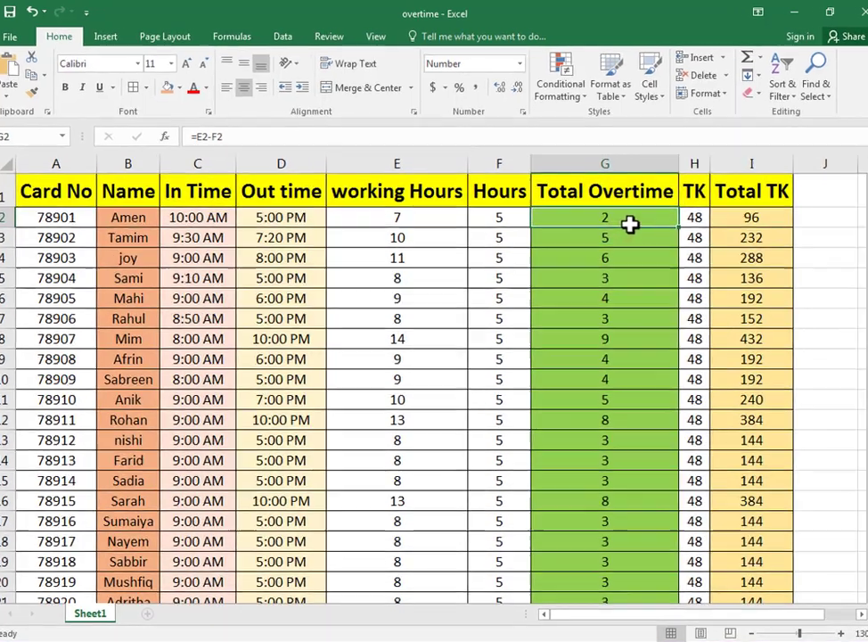
pyautogui.doubleClick(624, 217)
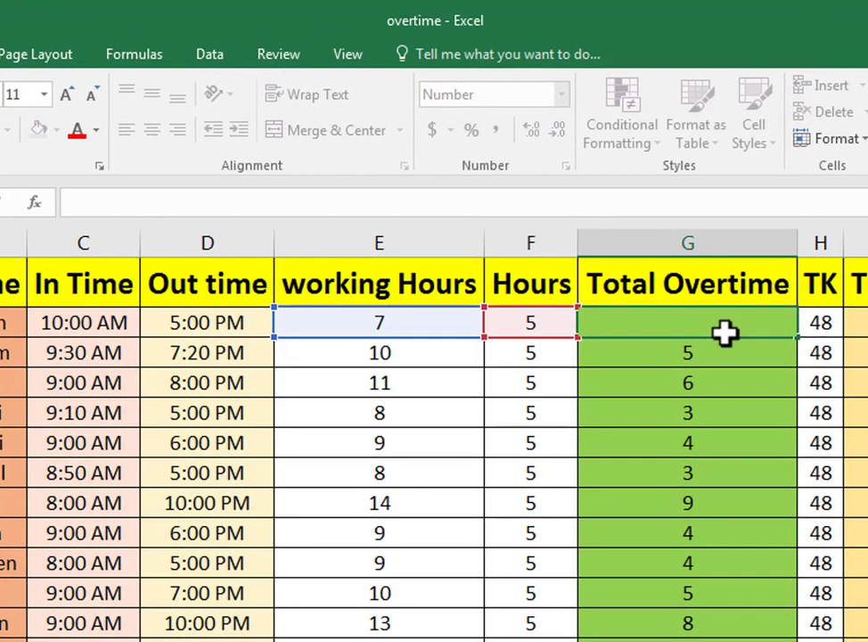
pyautogui.write('=')
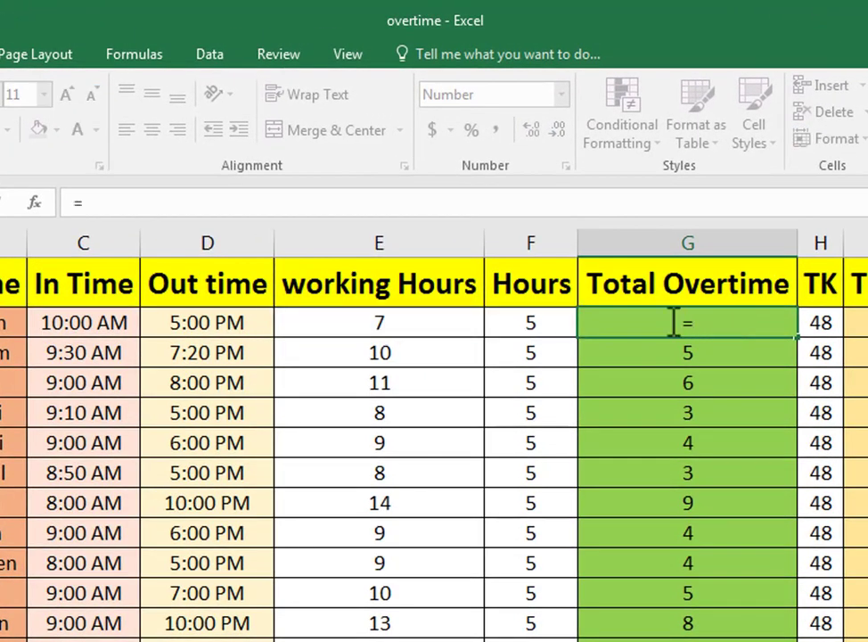
pyautogui.click(396, 326)
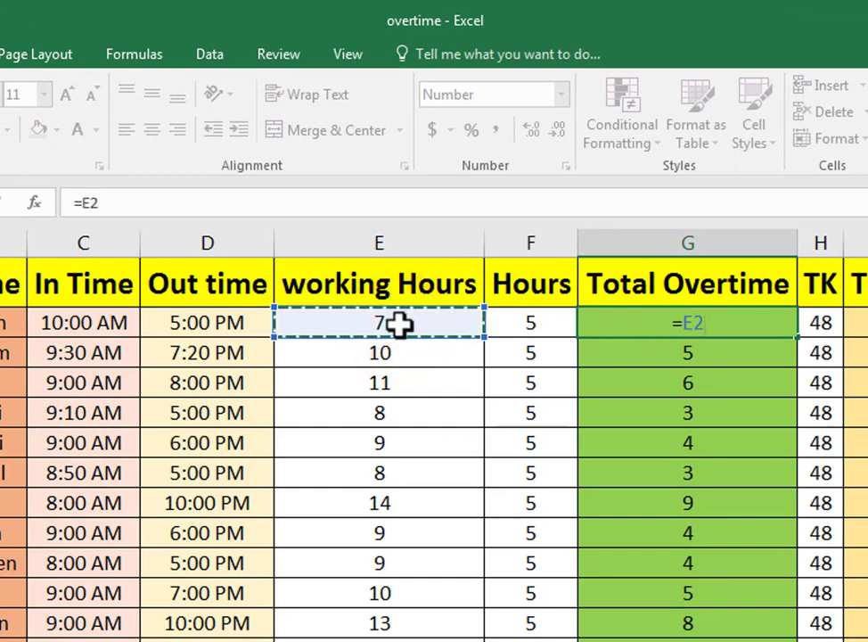
pyautogui.write('-')
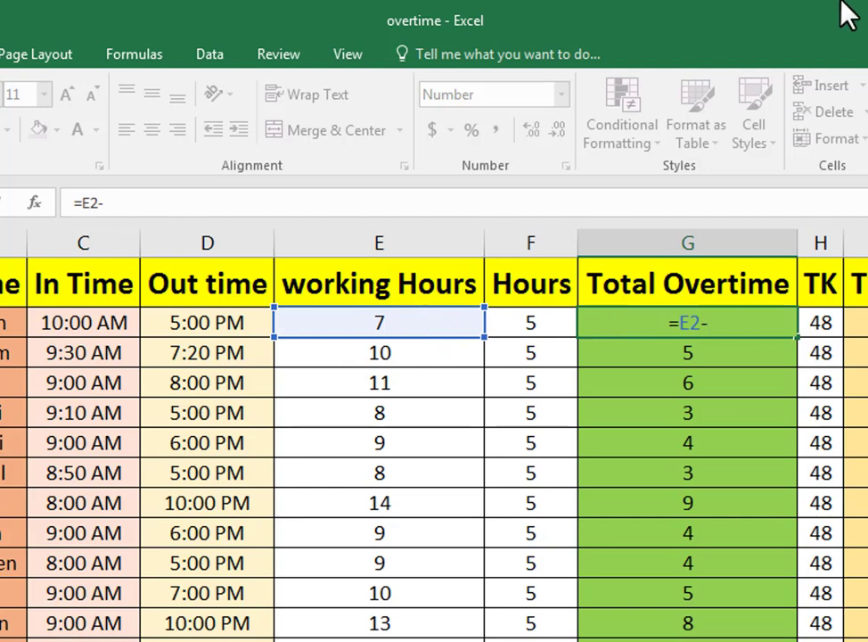
pyautogui.click(554, 323)
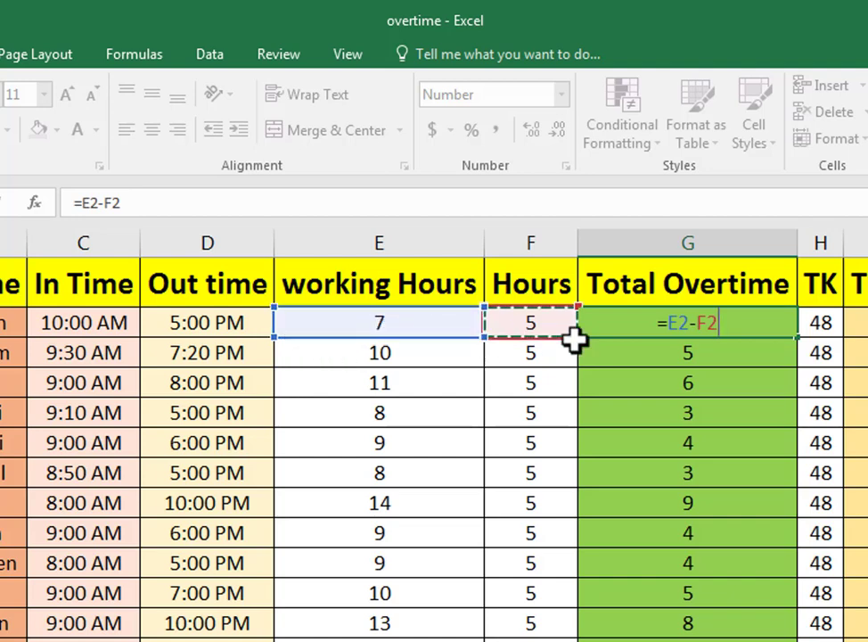
pyautogui.press('Return')
# Step: Fill the Total Overtime formula from G2 down to G21 for all remaining employees
pyautogui.click(744, 325)
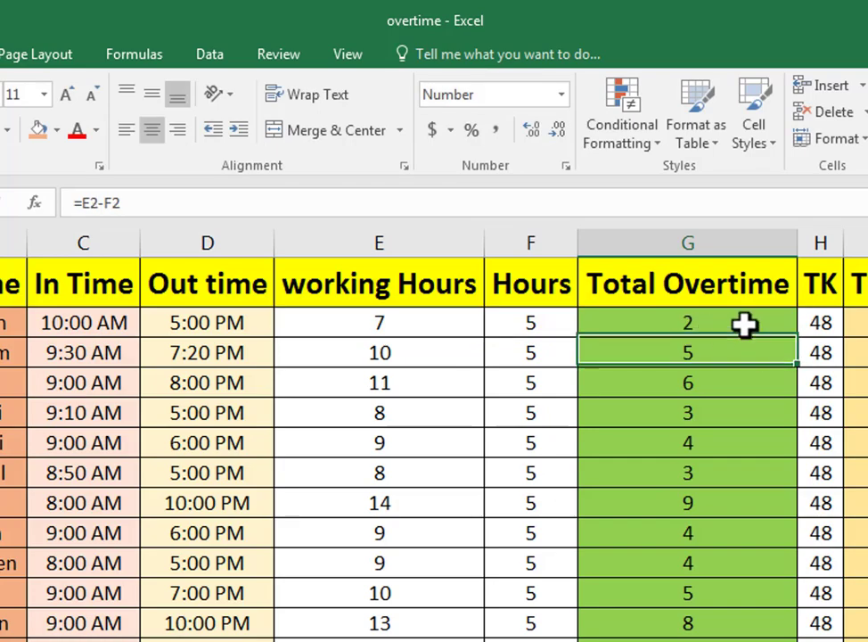
pyautogui.doubleClick(796, 338)
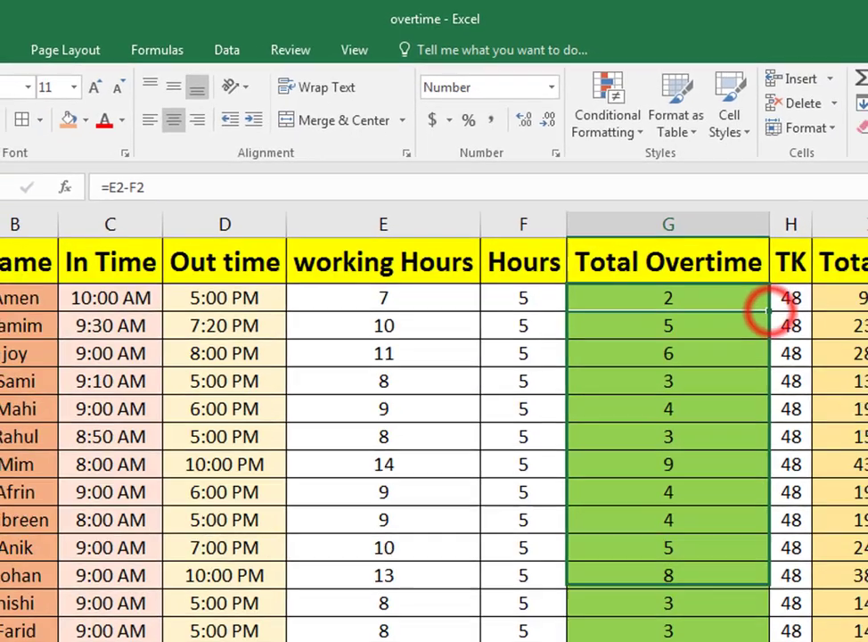
pyautogui.moveTo(770, 311); pyautogui.dragTo(669, 594)
pyautogui.moveTo(667, 542); pyautogui.dragTo(665, 538)
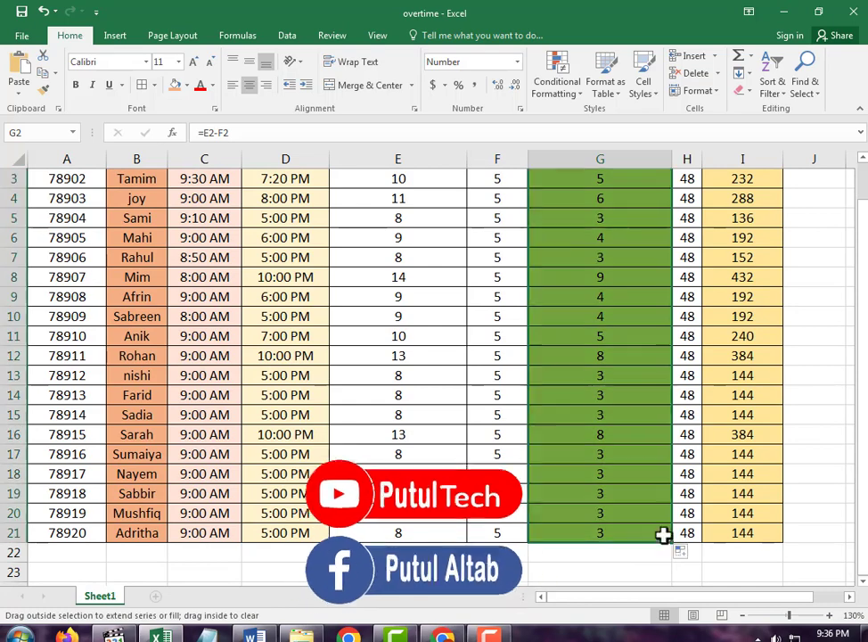
pyautogui.scroll(1, 508, 241)
# Step: Test the overtime calculation by setting Hours in F2 to 6 and restoring it to 5
pyautogui.click(503, 216)
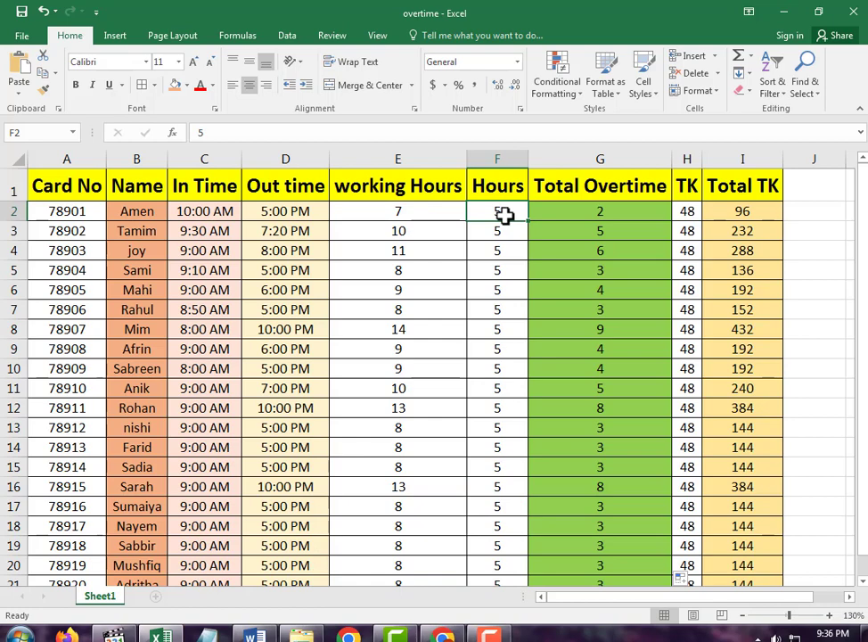
pyautogui.write('6')
pyautogui.press('Return')
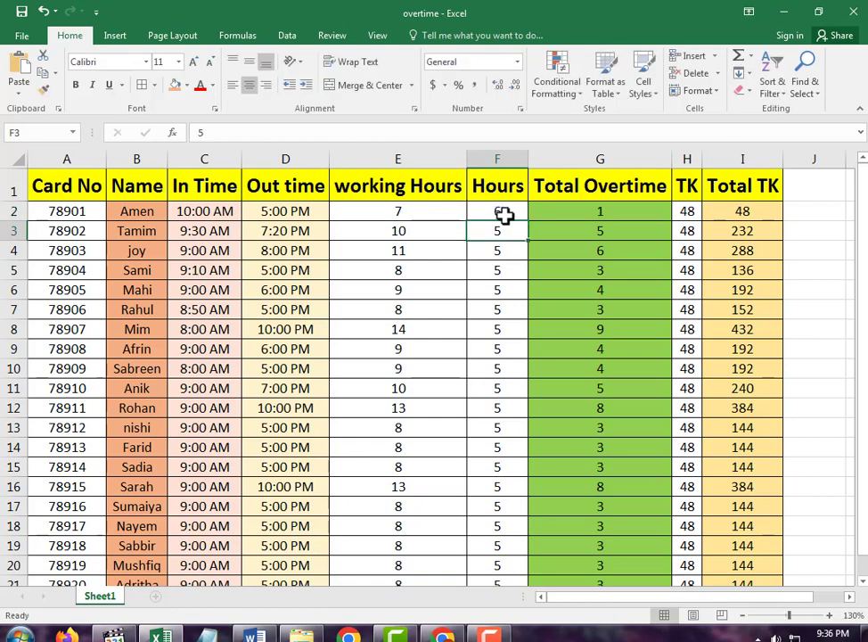
pyautogui.click(505, 216)
pyautogui.write('5')
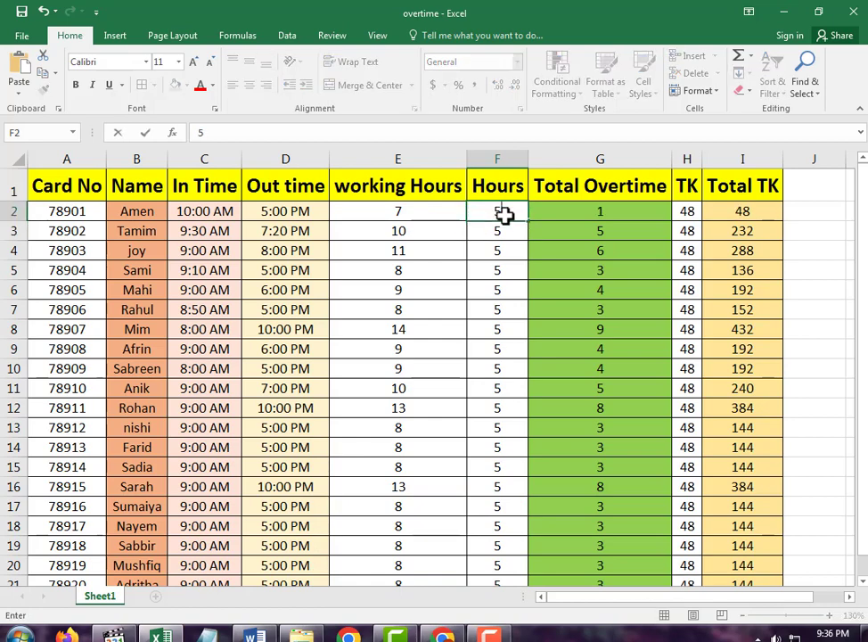
pyautogui.press('Return')
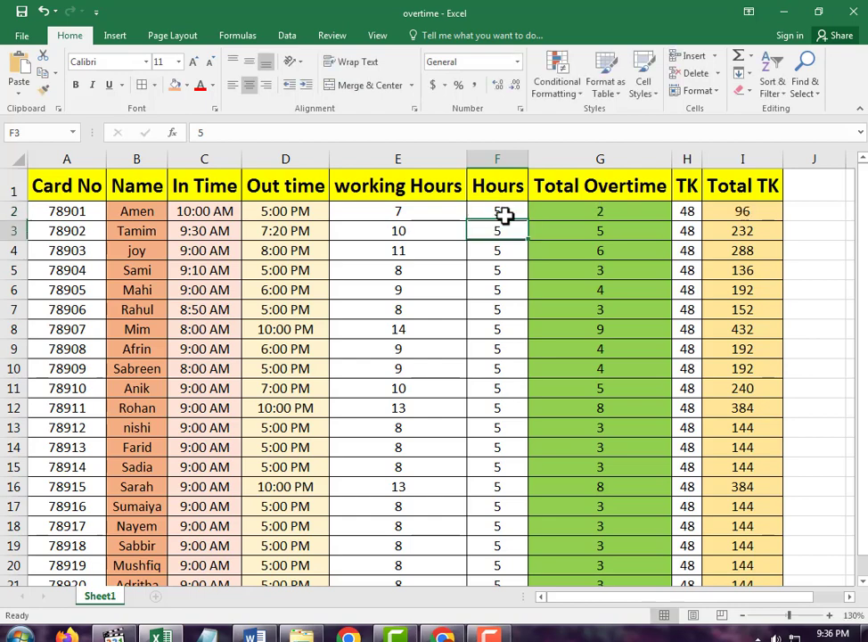
# Step: Enter the formula =H2*G2 in cell I2 to calculate Total TK from the TK rate and Total Overtime
pyautogui.click(622, 210)
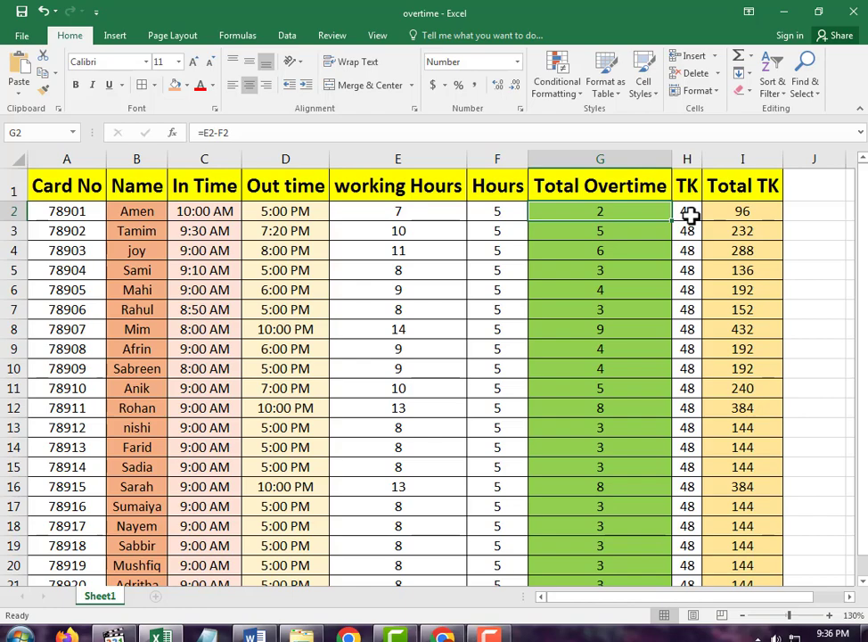
pyautogui.click(744, 210)
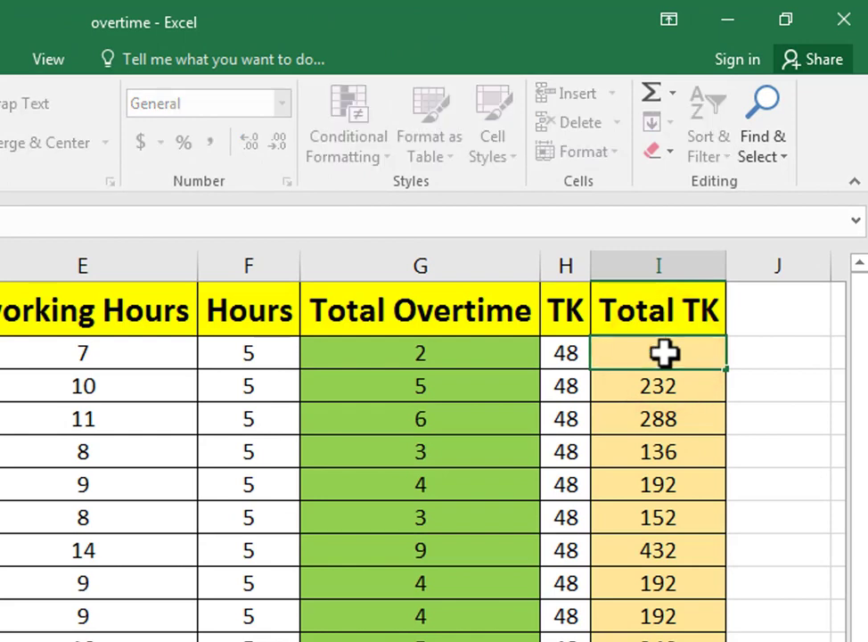
pyautogui.write('=')
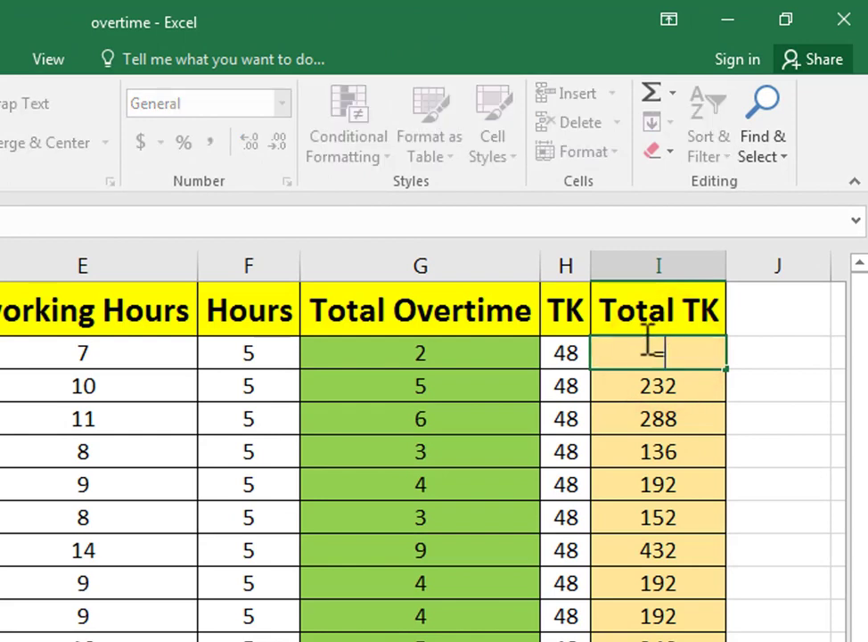
pyautogui.click(565, 354)
pyautogui.write('*')
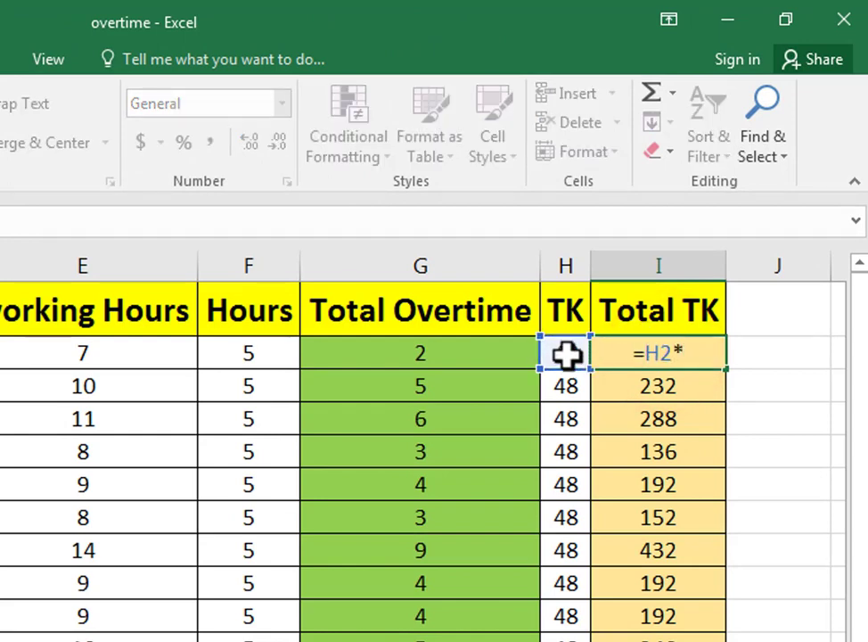
pyautogui.click(476, 350)
pyautogui.press('Return')
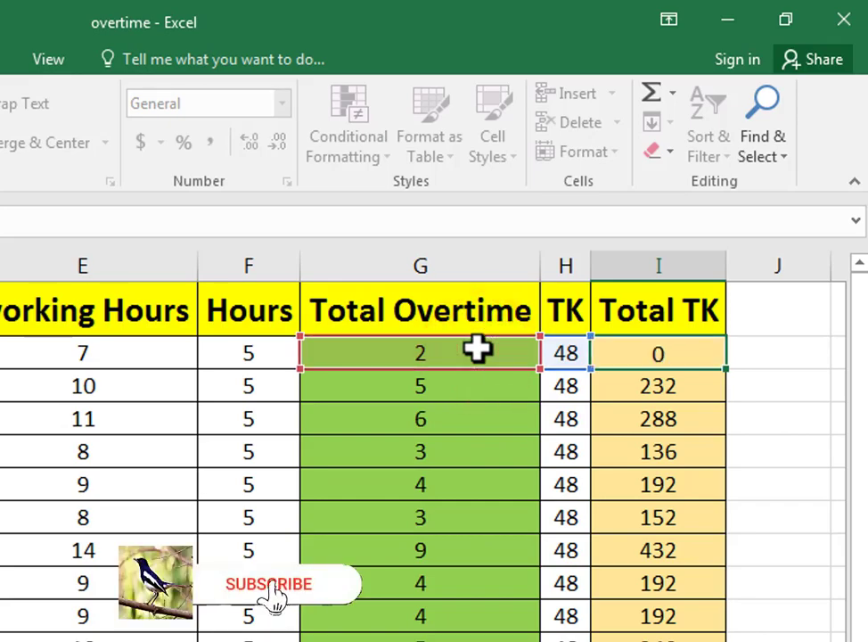
# Step: Fill the Total TK formula from I2 down to I21 for all remaining employees
pyautogui.click(701, 355)
pyautogui.moveTo(785, 230); pyautogui.dragTo(789, 355)
pyautogui.click(772, 219)
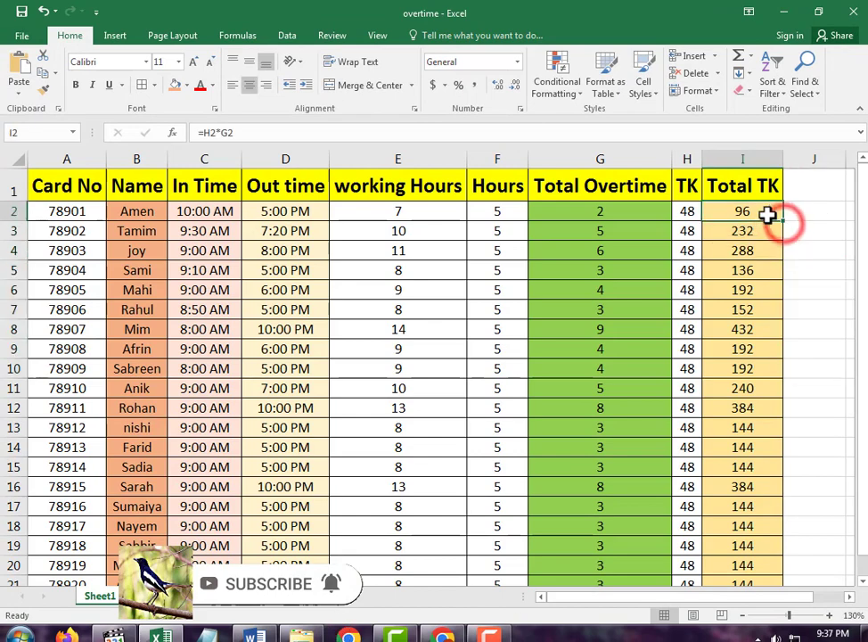
pyautogui.moveTo(782, 226); pyautogui.dragTo(775, 560)
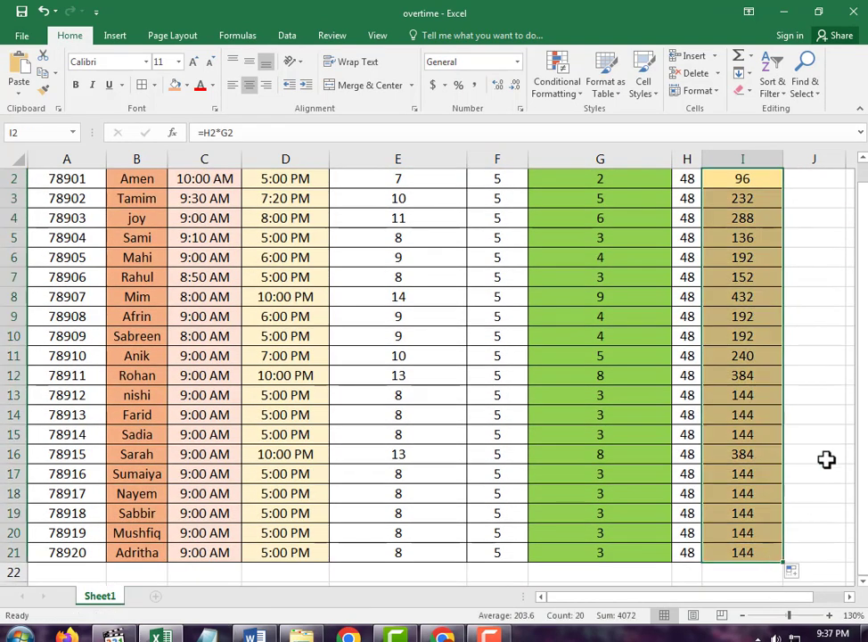
# Step: Sum the Total TK column with AutoSum in cell I22
pyautogui.scroll(-1, 825, 459)
pyautogui.click(749, 511)
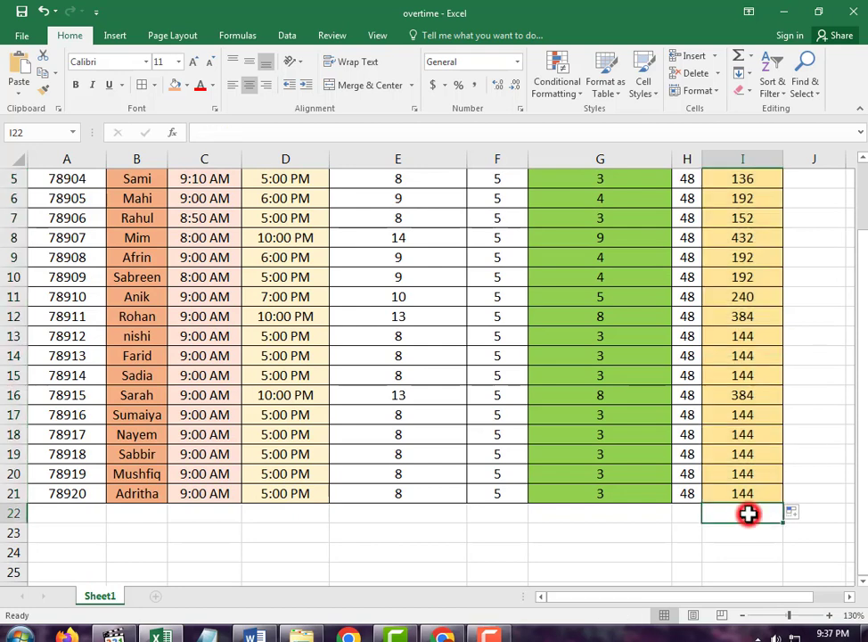
pyautogui.click(738, 55)
pyautogui.press('Return')
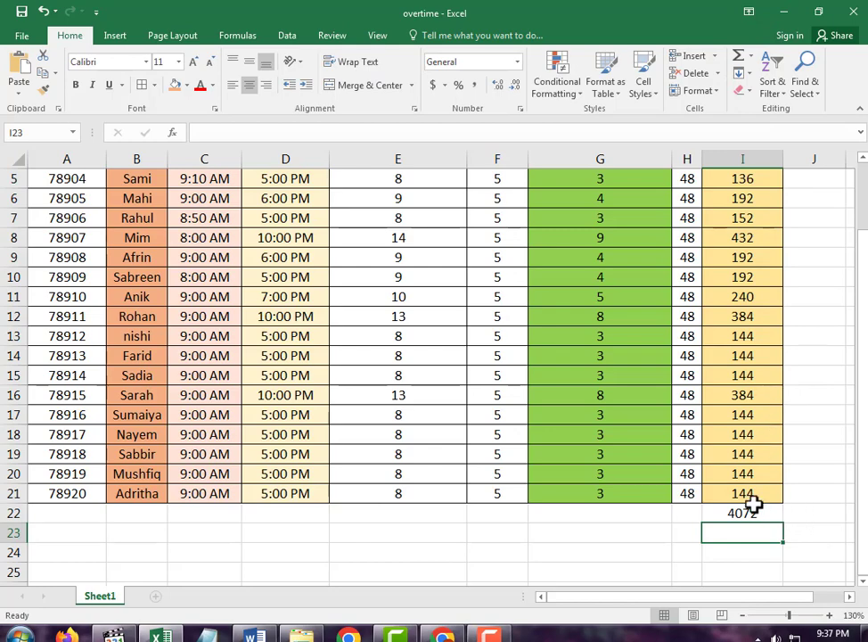
# Step: Sum the Total Overtime column G2:G21 with AutoSum in cell G22
pyautogui.scroll(2, 470, 305)
pyautogui.moveTo(419, 211); pyautogui.dragTo(427, 444)
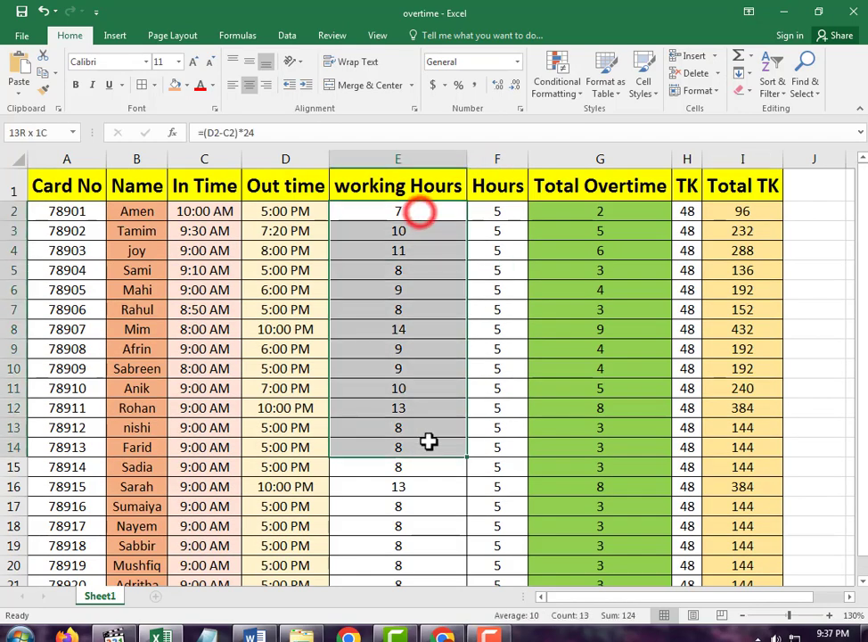
pyautogui.moveTo(602, 214); pyautogui.dragTo(593, 551)
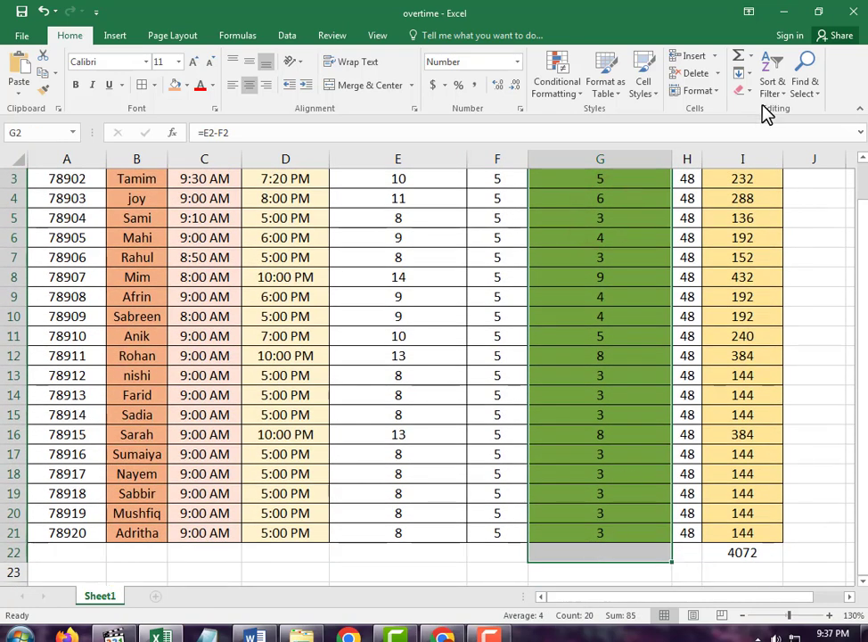
pyautogui.click(736, 57)
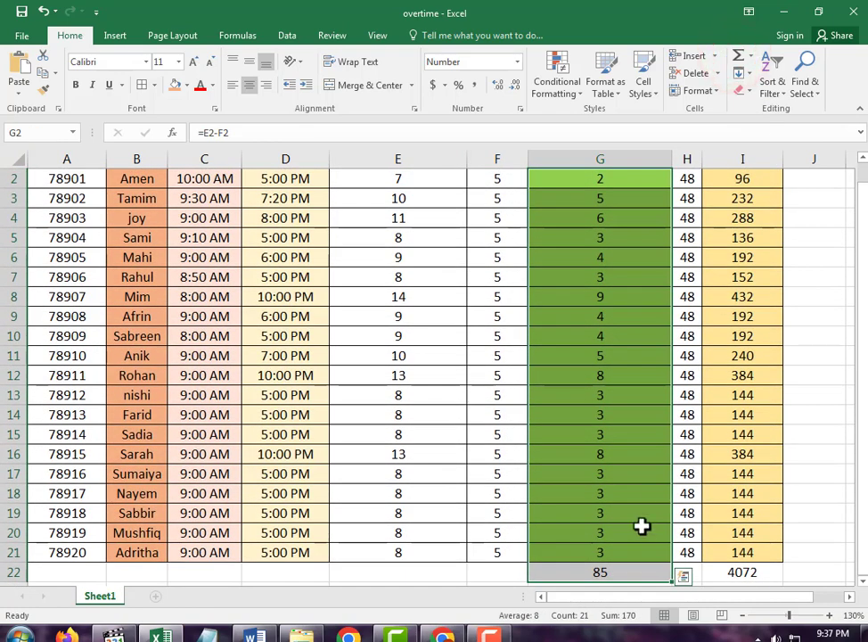
pyautogui.click(641, 529)
pyautogui.click(629, 568)
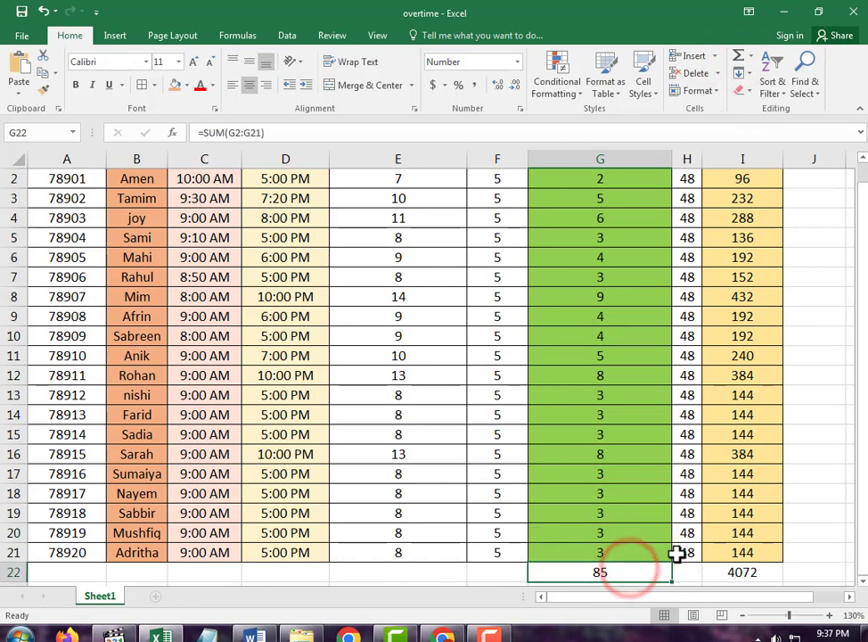
# Step: Fill the TK rate of 48 from H21 down to H22 and apply all borders to cells G22:I22
pyautogui.click(692, 553)
pyautogui.moveTo(701, 562); pyautogui.dragTo(702, 576)
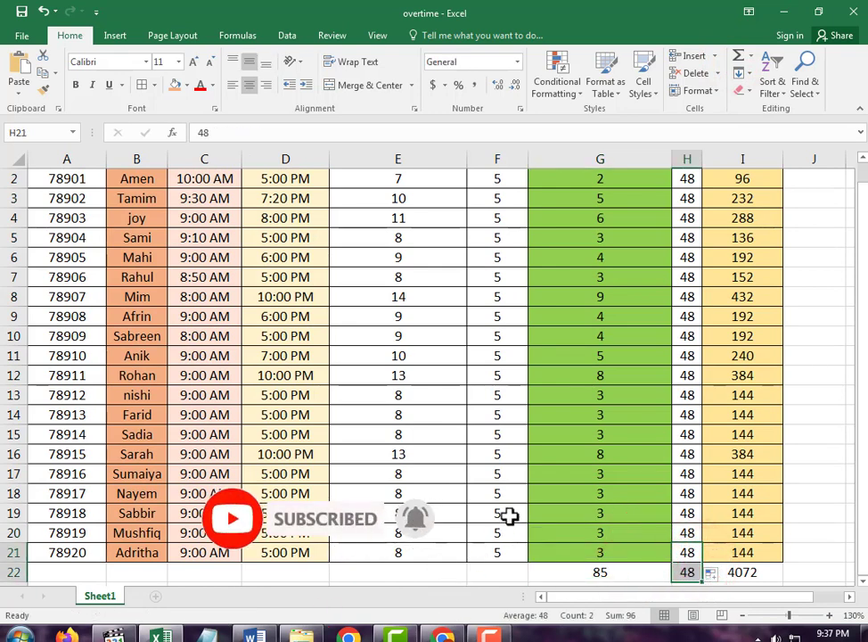
pyautogui.scroll(-1, 432, 510)
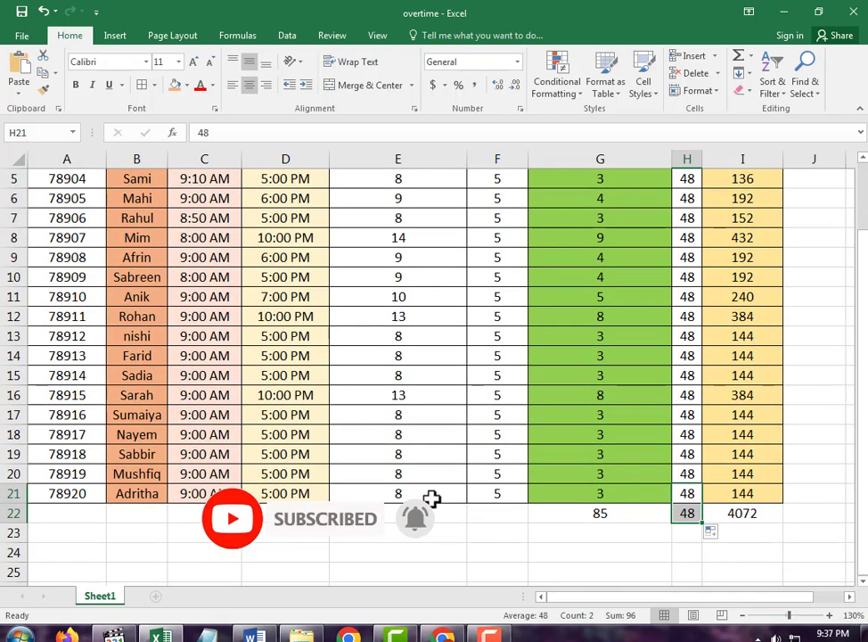
pyautogui.scroll(2, 445, 399)
pyautogui.scroll(-4, 455, 399)
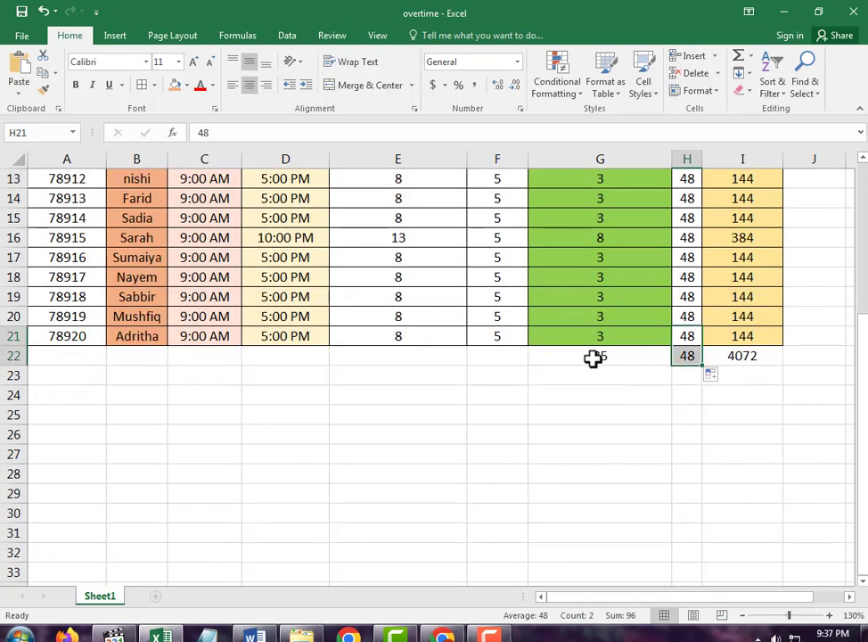
pyautogui.moveTo(584, 358); pyautogui.dragTo(729, 355)
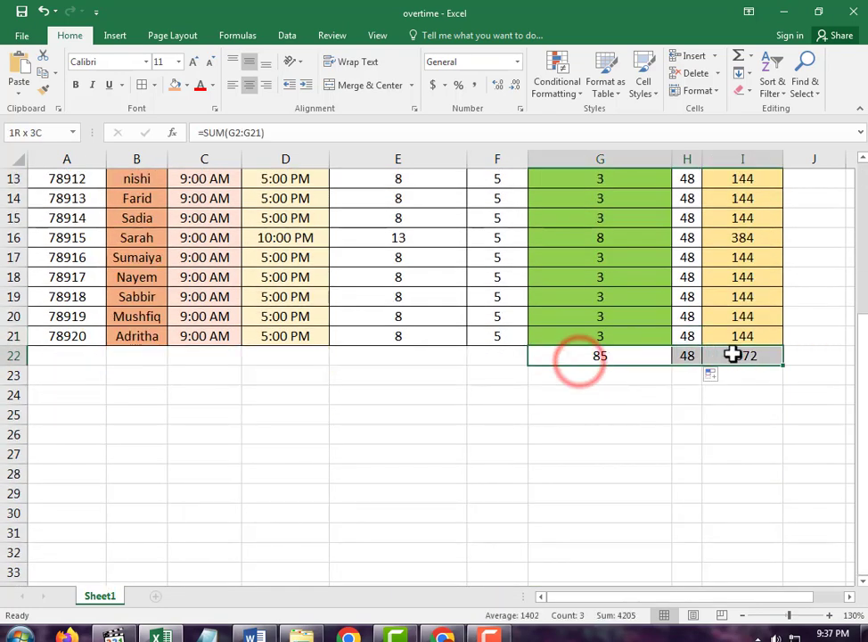
pyautogui.click(143, 85)
pyautogui.click(557, 513)
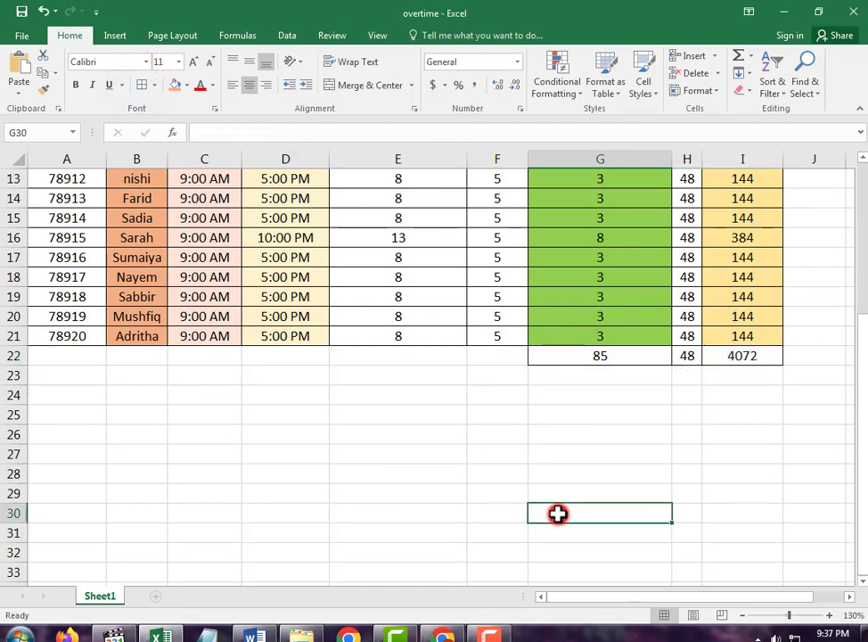
pyautogui.scroll(4, 557, 513)
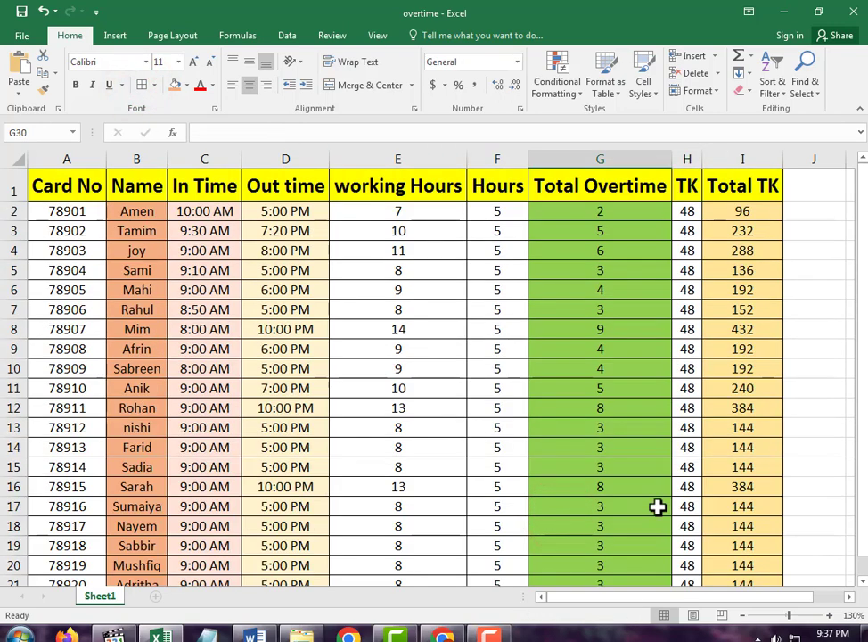